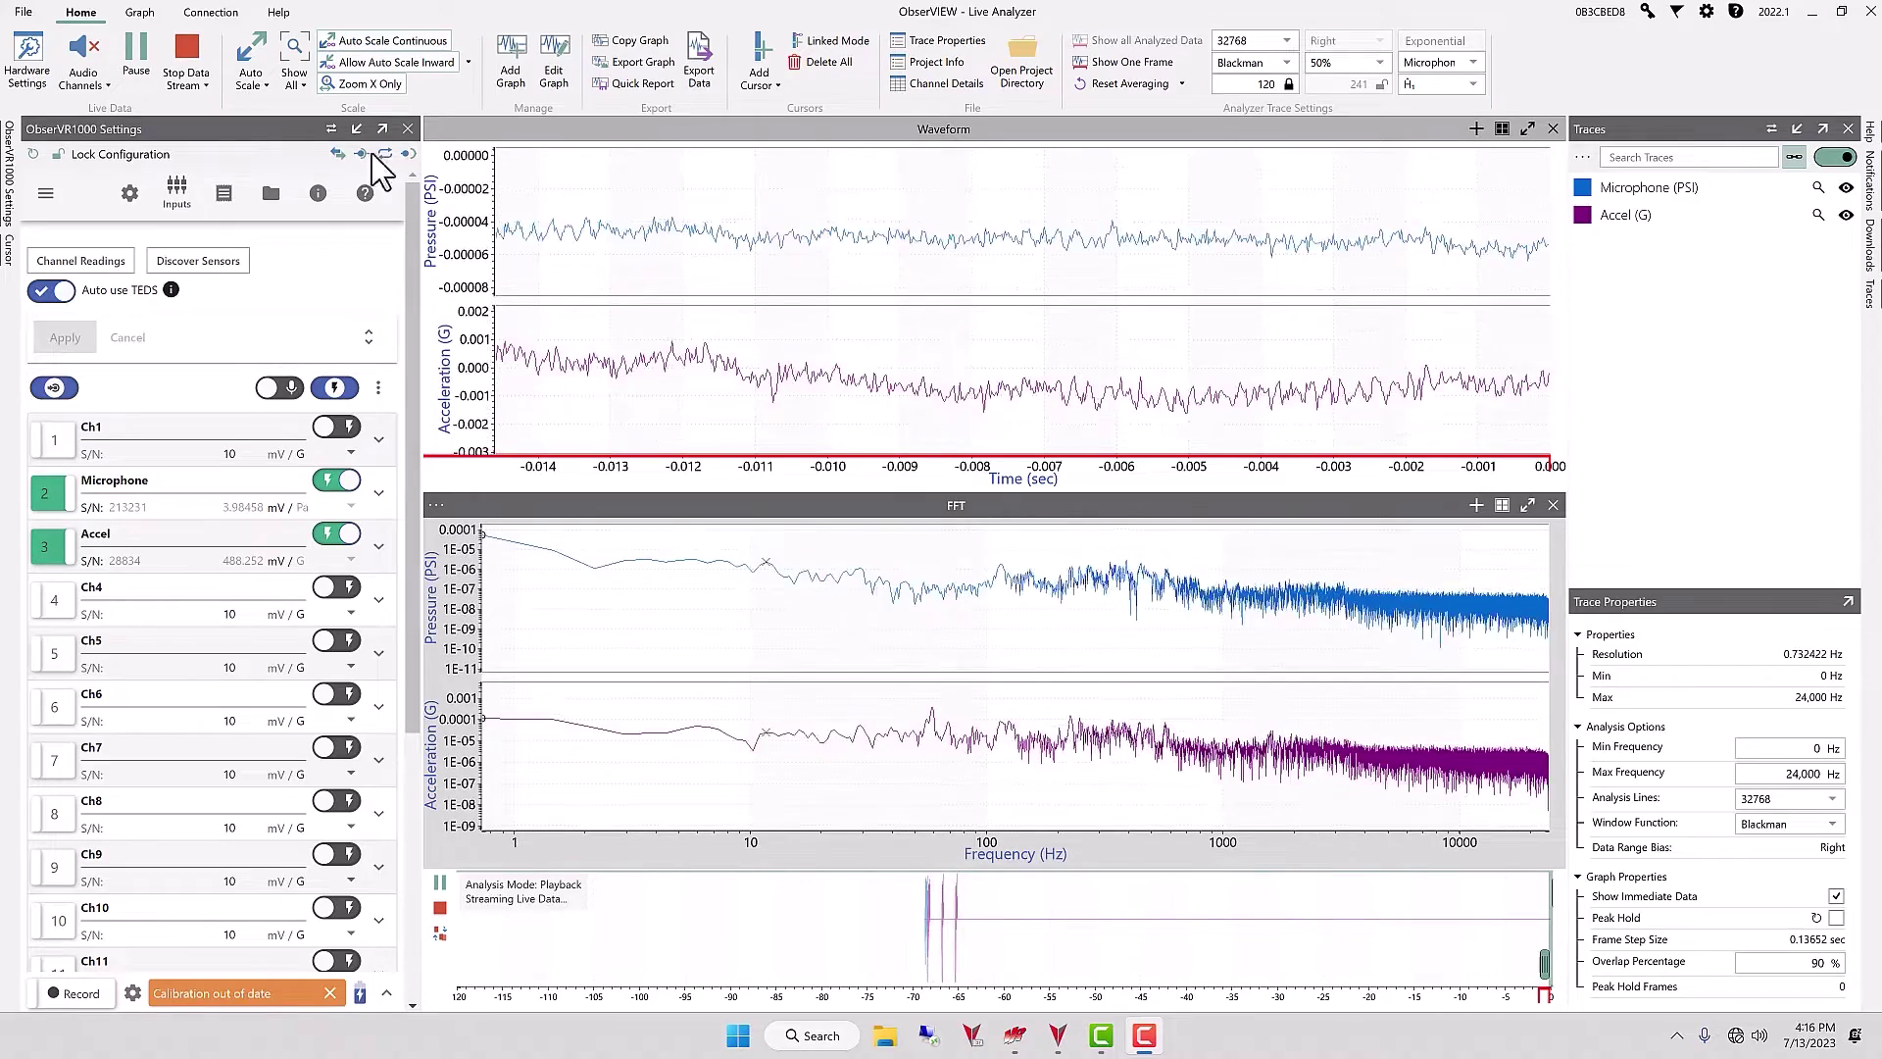
Show the Recorder Settings: Sample Rate 48000 and recorder file name 'tuning fork'
{"action": "left_click", "coordinate": [130, 194]}
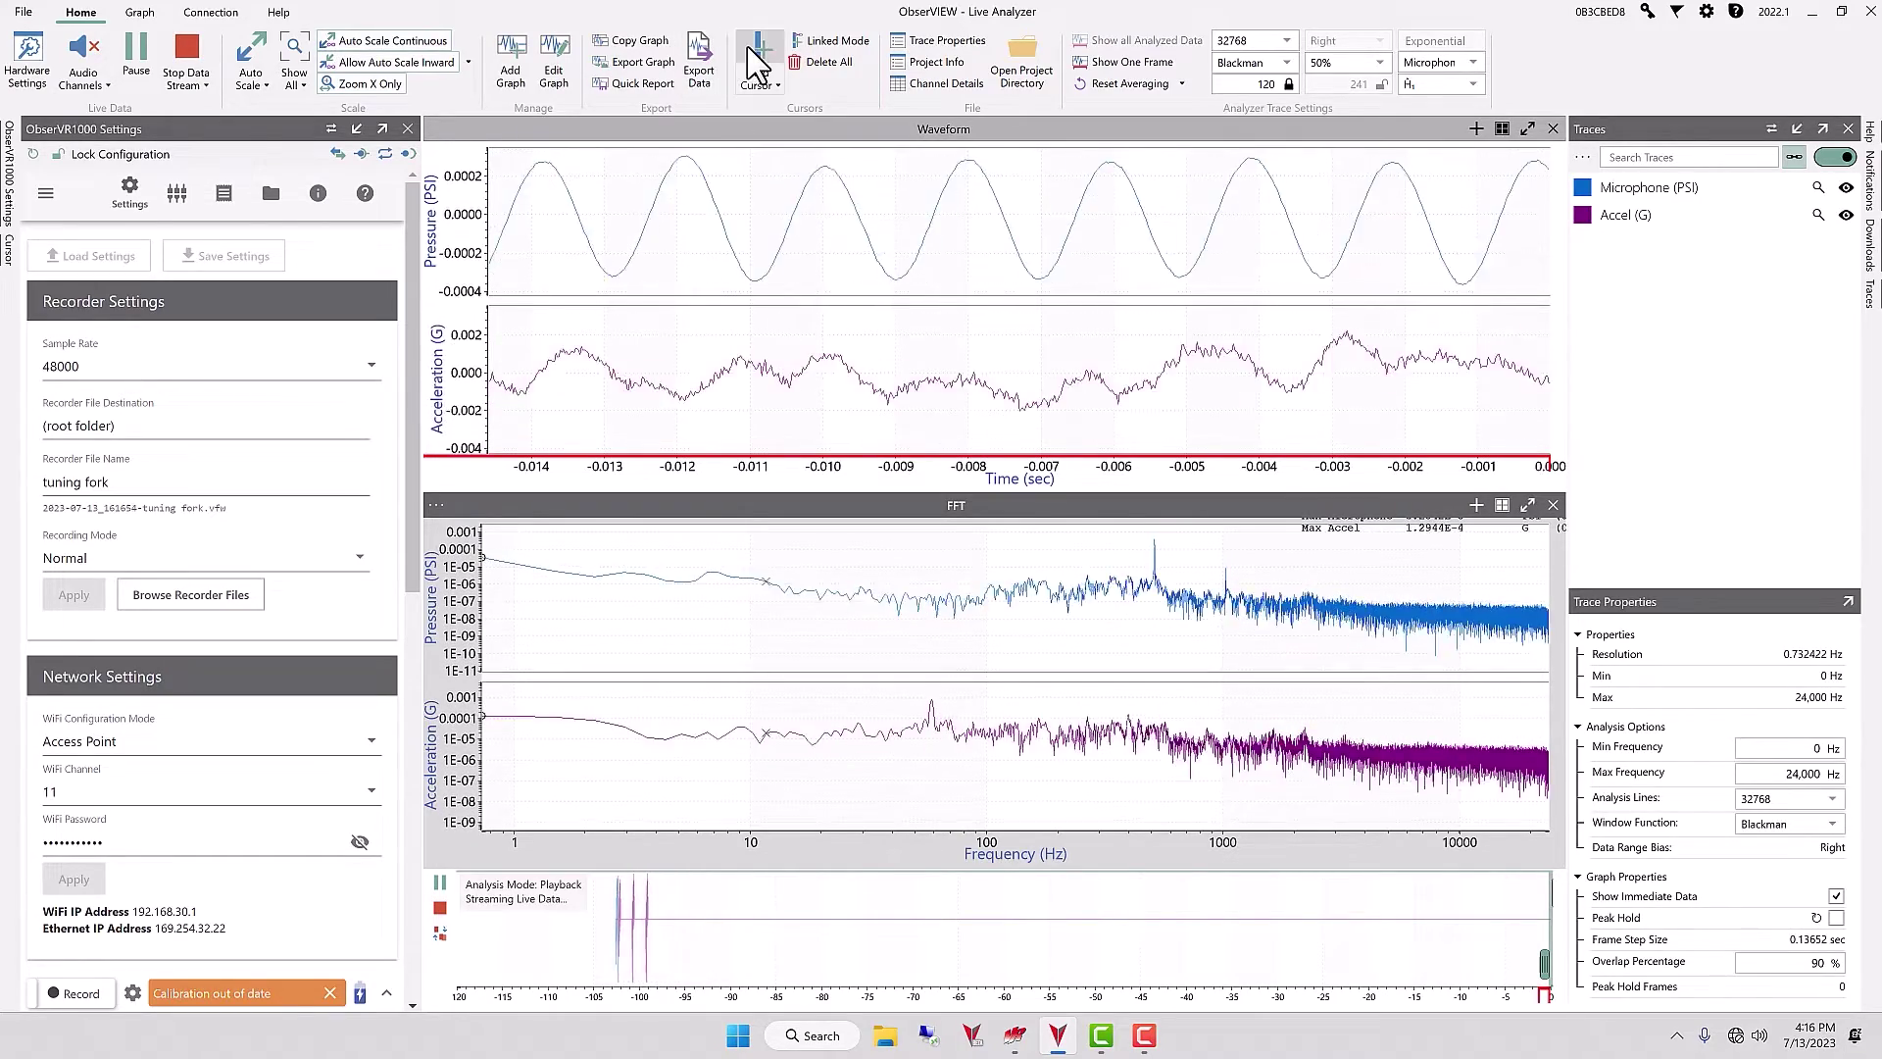
Add a Max band cursor to the FFT and widen it to about 3,552 Hz
{"action": "left_click", "coordinate": [761, 78]}
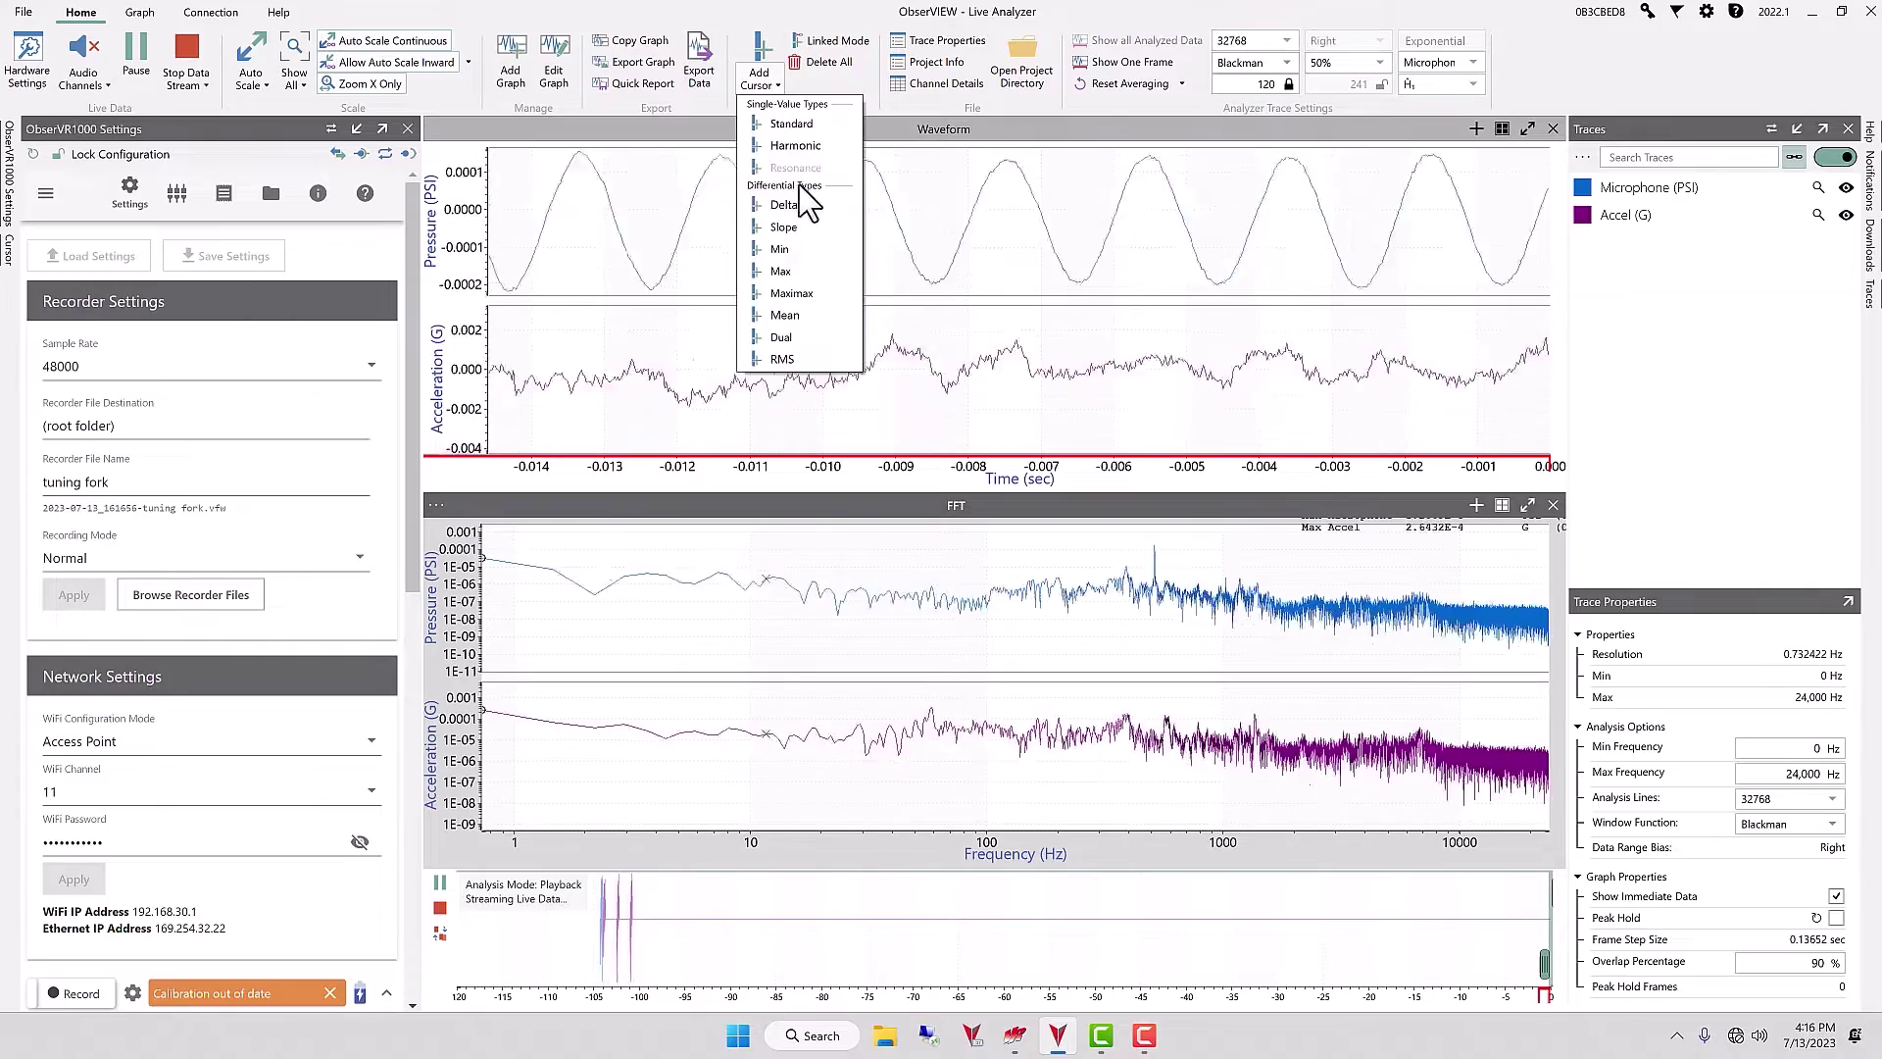
{"action": "left_click", "coordinate": [823, 273]}
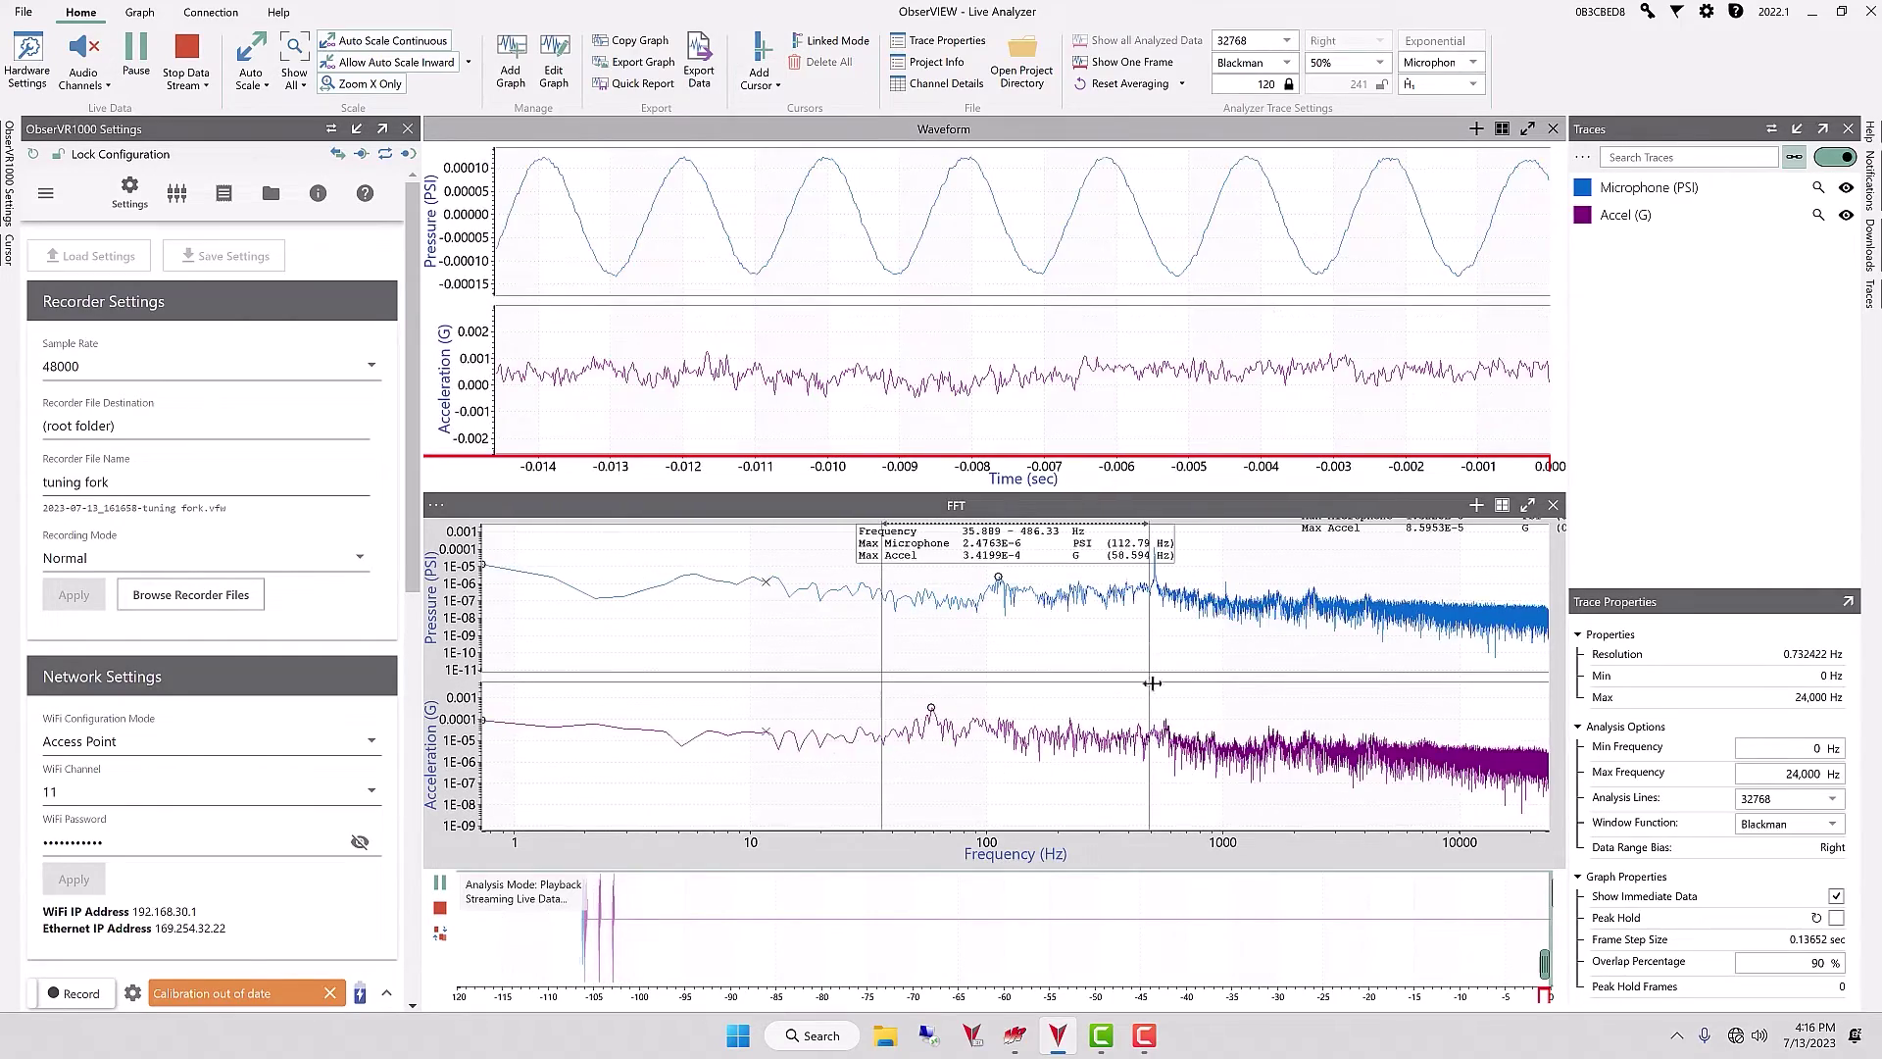
{"action": "left_click_drag", "start_coordinate": [1148, 656], "coordinate": [1352, 617]}
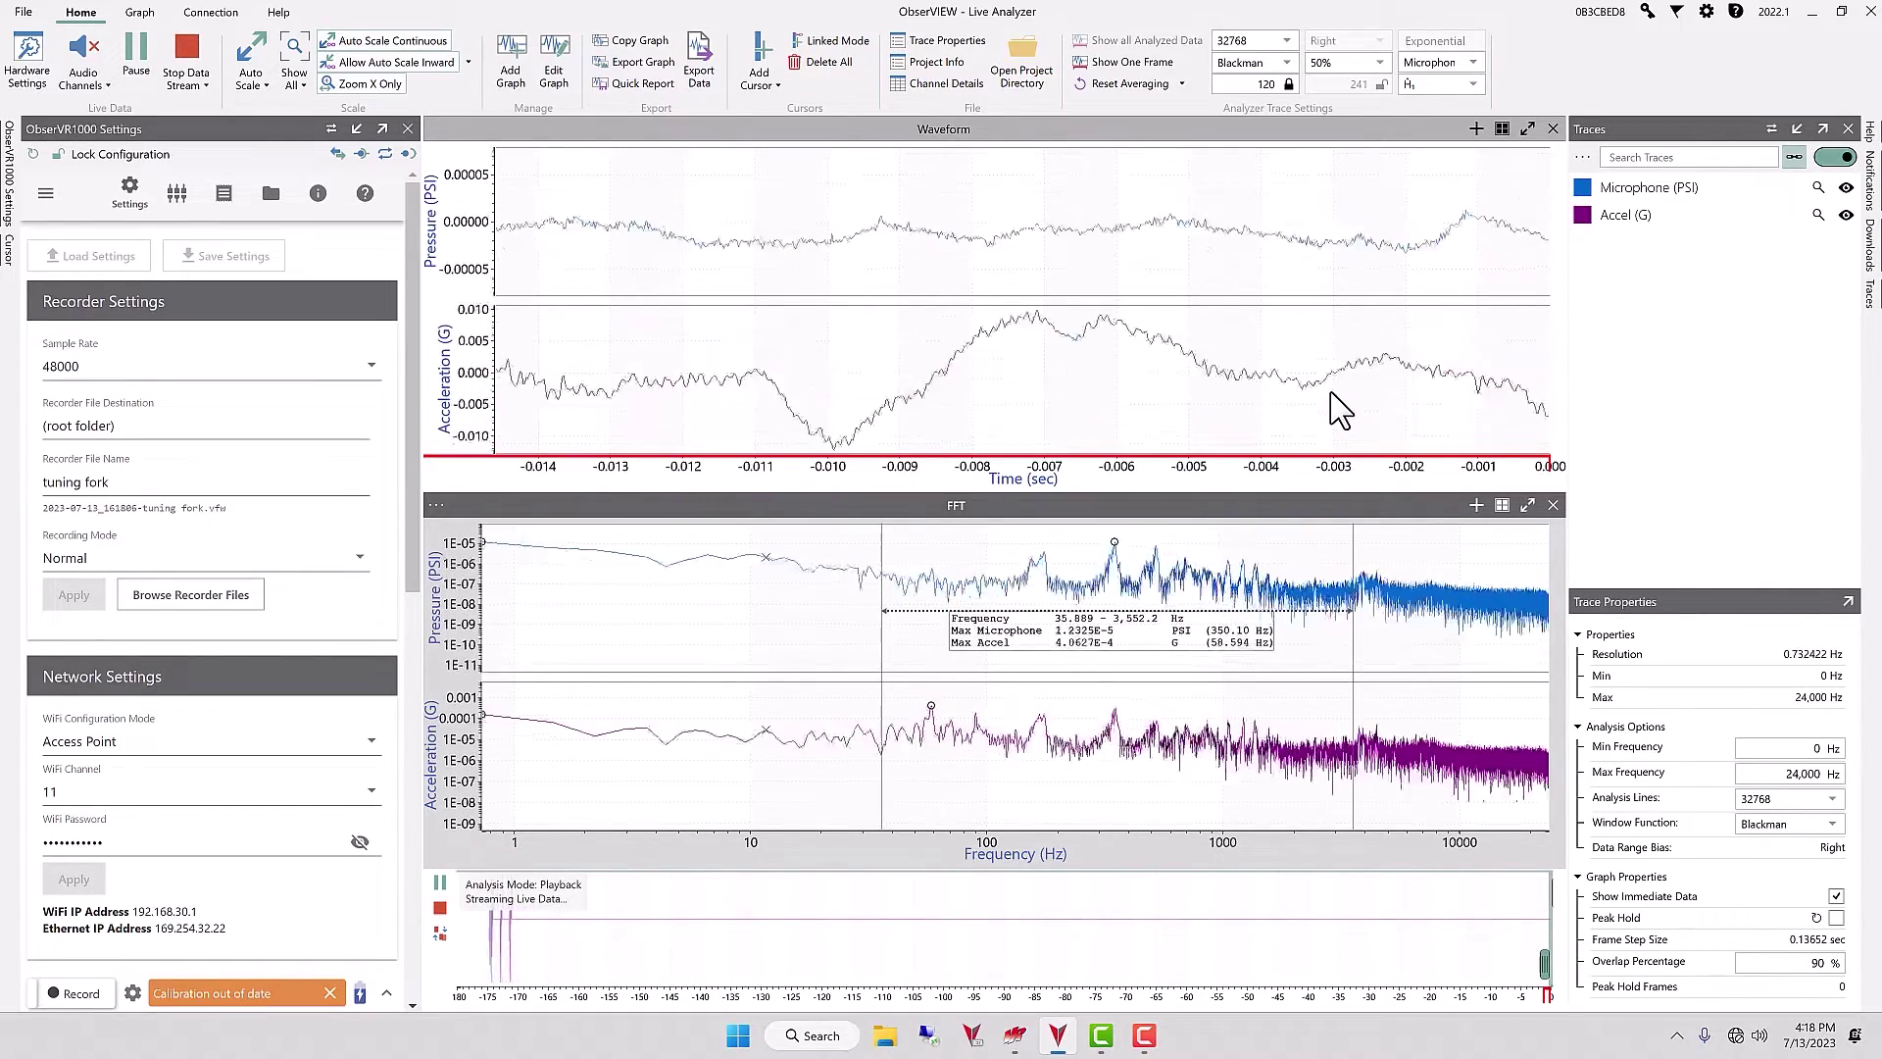
Change the recorder sample rate to 1024 and apply it
{"action": "left_click", "coordinate": [210, 367]}
{"action": "left_click_drag", "start_coordinate": [376, 833], "coordinate": [373, 487]}
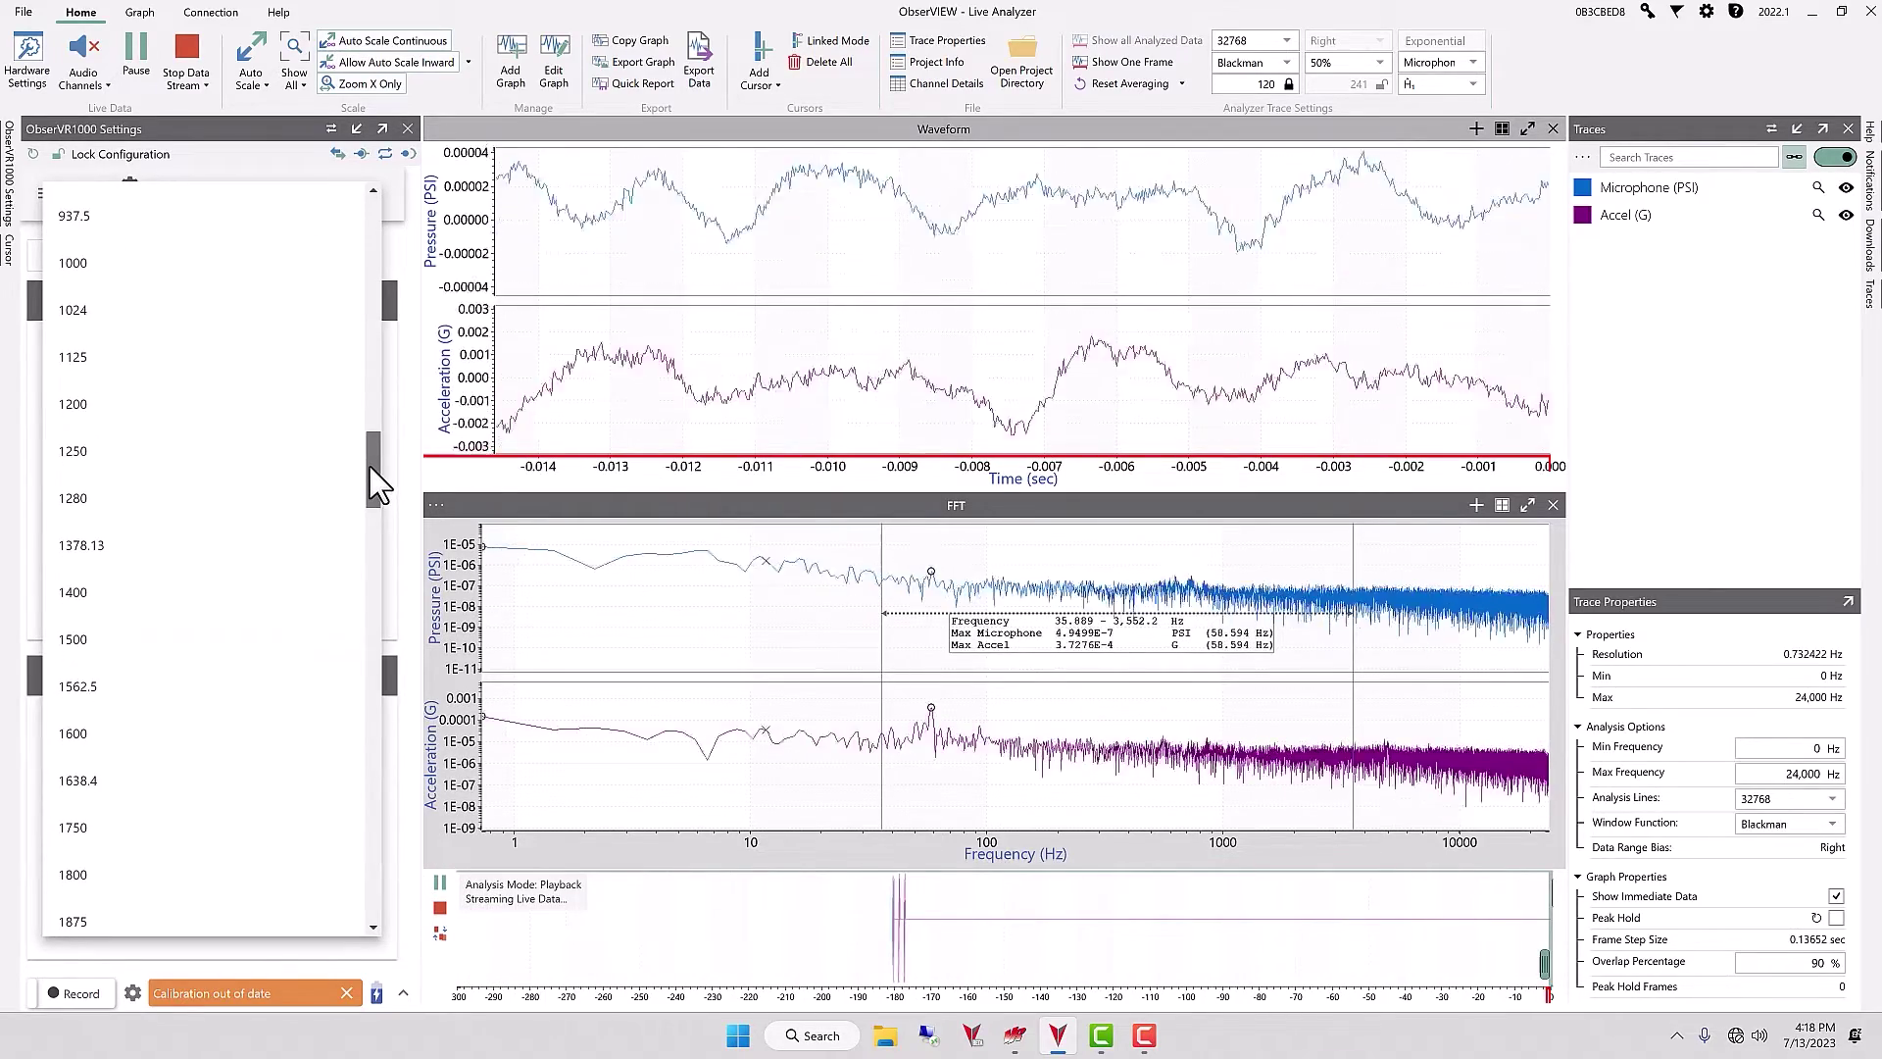
{"action": "left_click", "coordinate": [242, 318]}
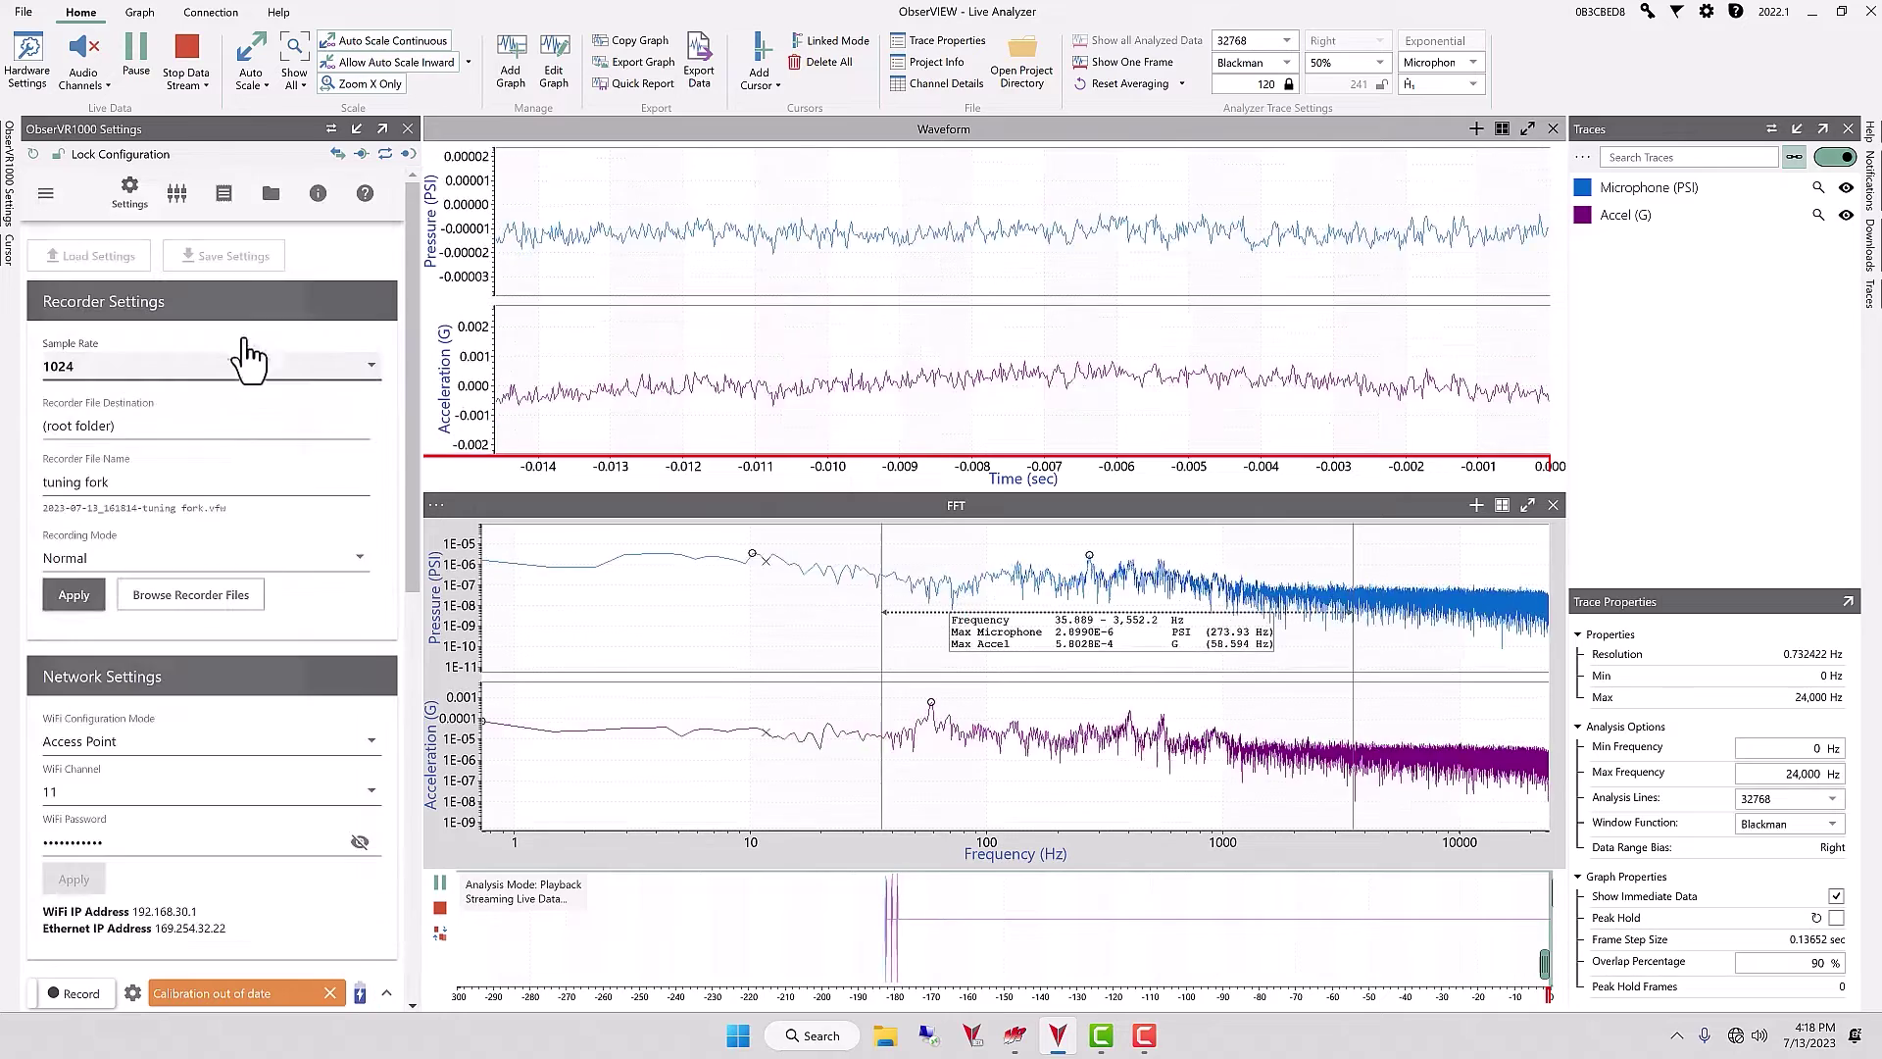
{"action": "left_click", "coordinate": [82, 606]}
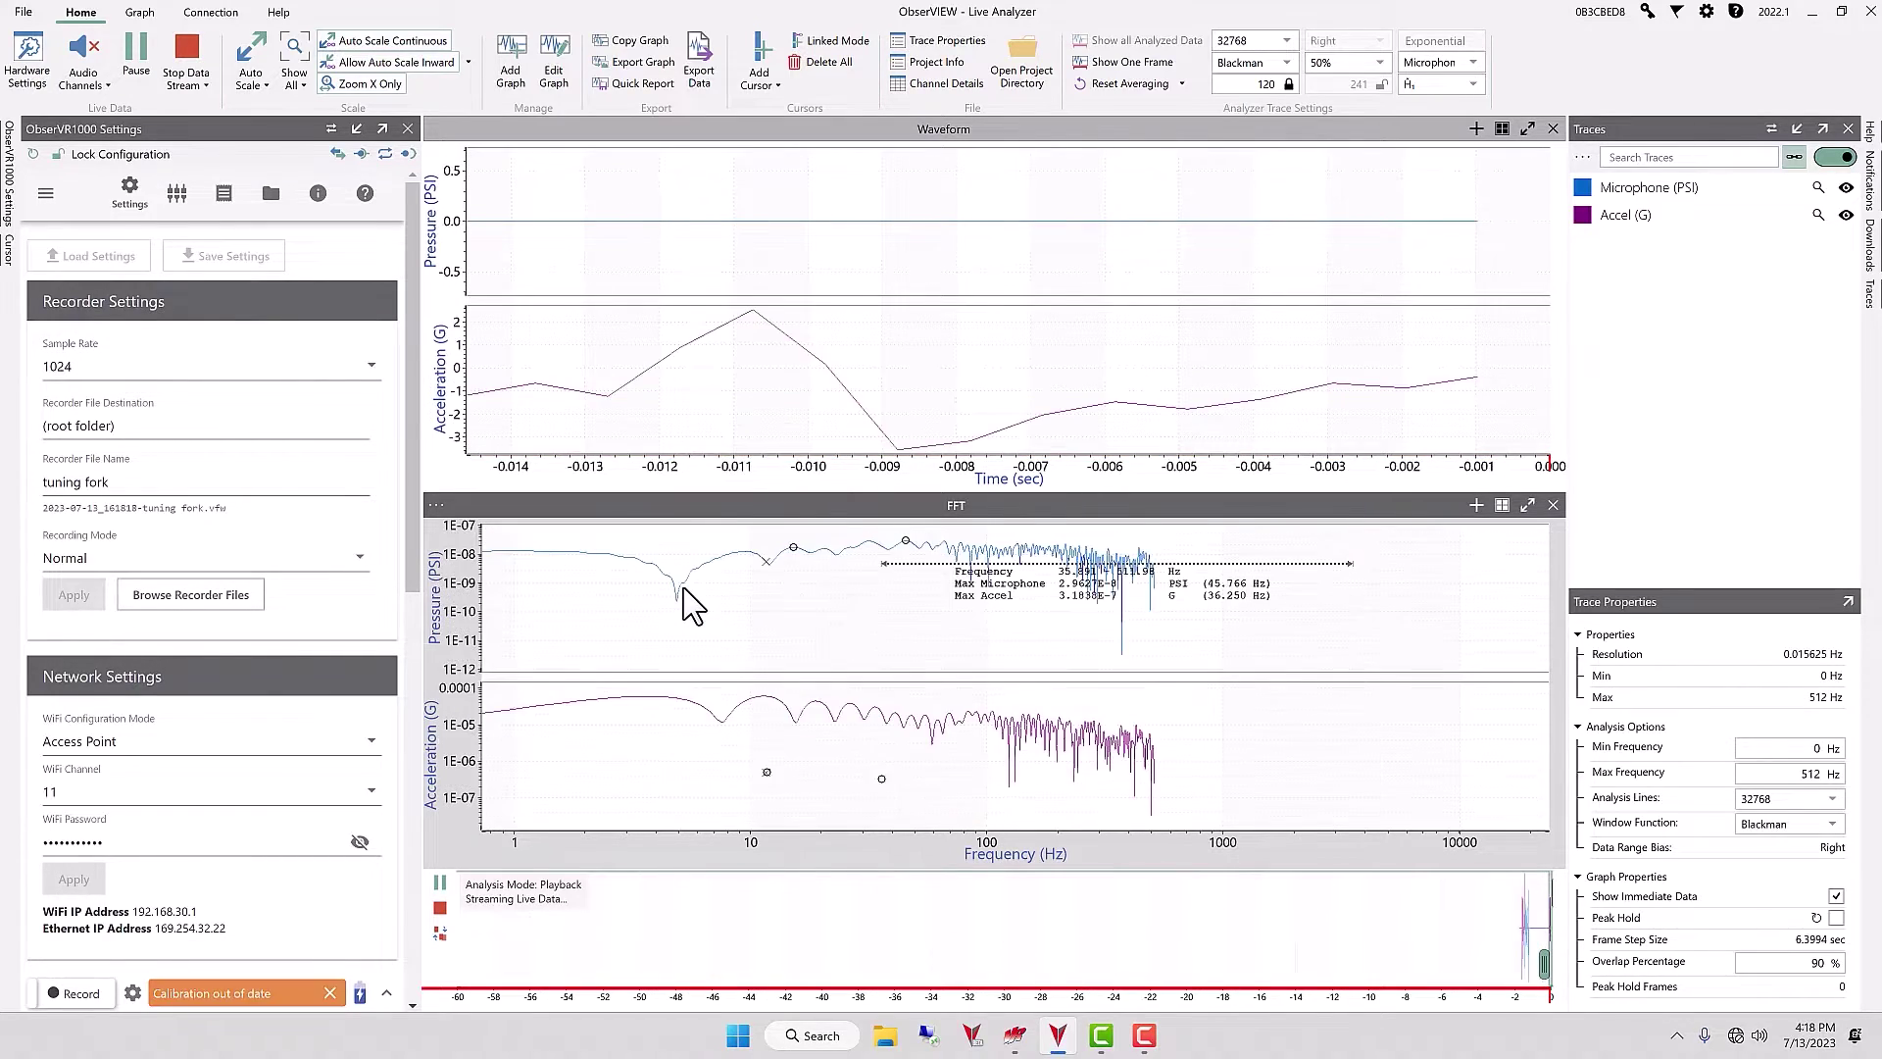
Delete the extra 0.73–24.17 Hz FFT cursor band and reposition the max cursor's read-out
{"action": "left_click", "coordinate": [924, 315]}
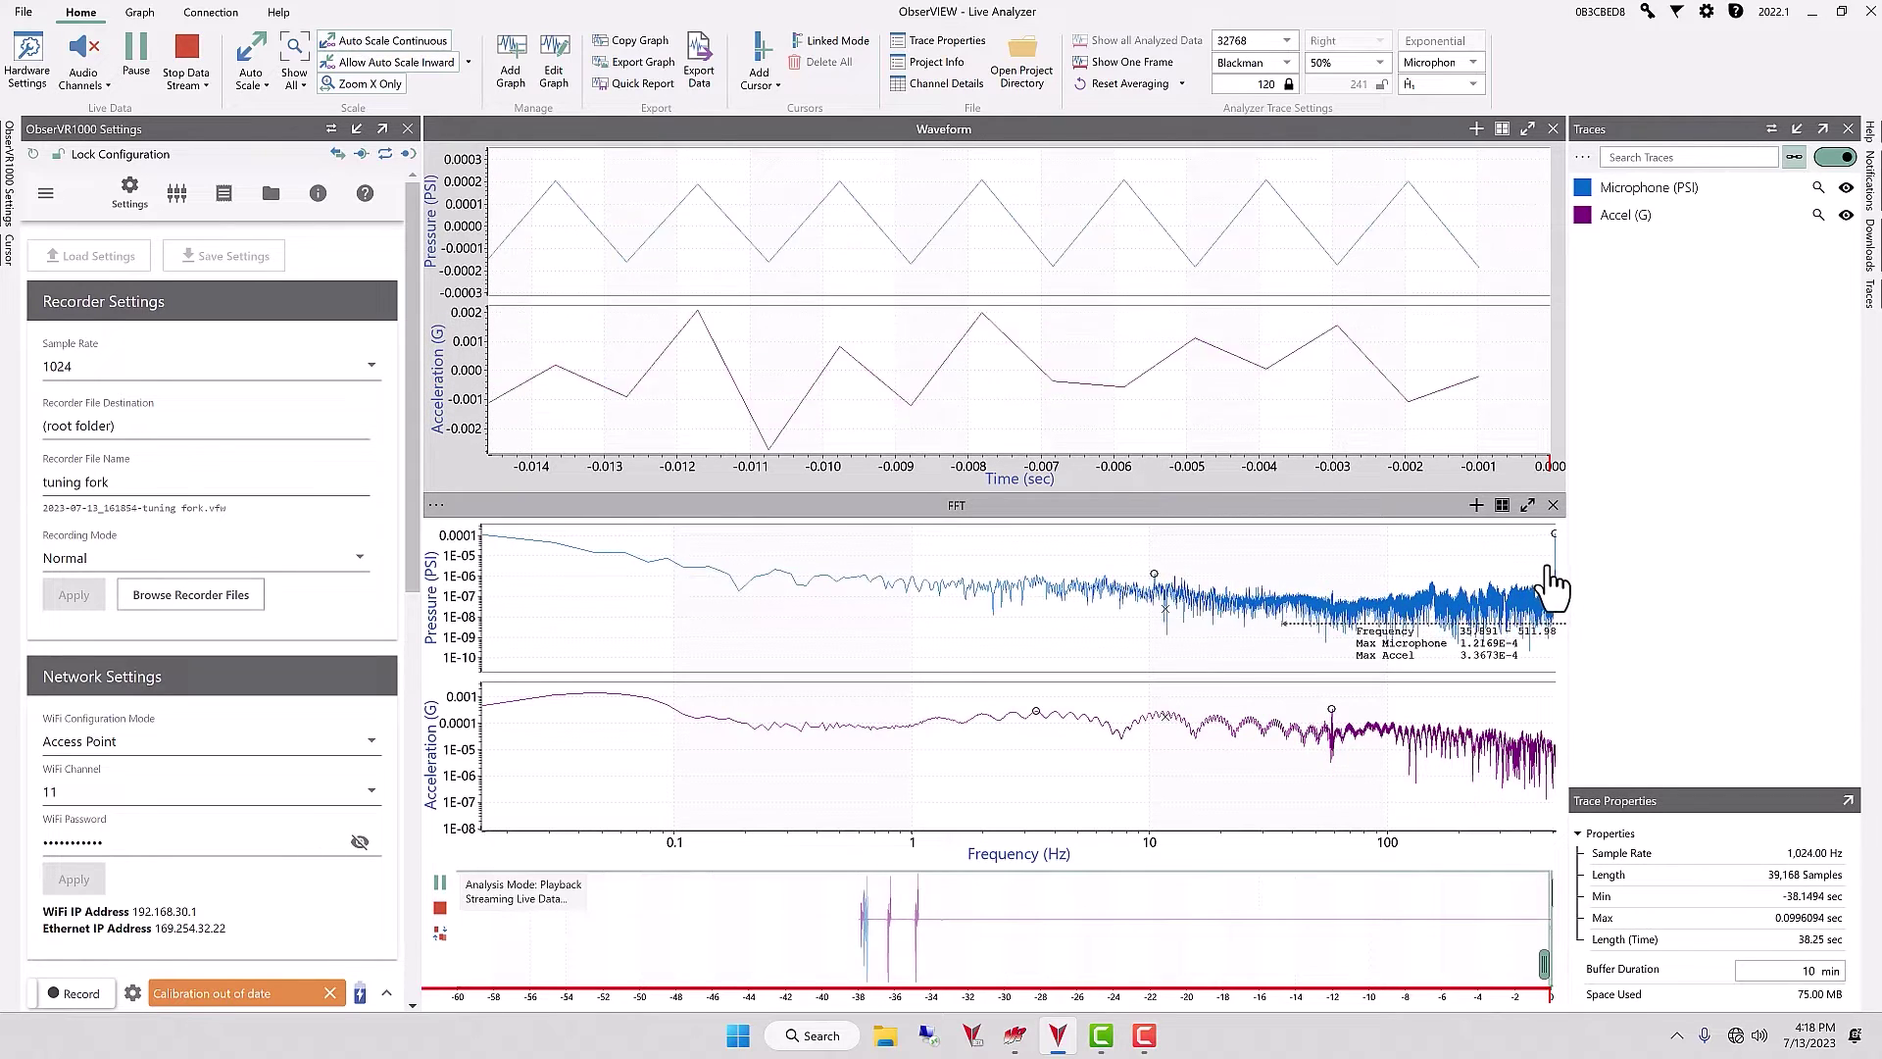
{"action": "left_click", "coordinate": [1522, 588]}
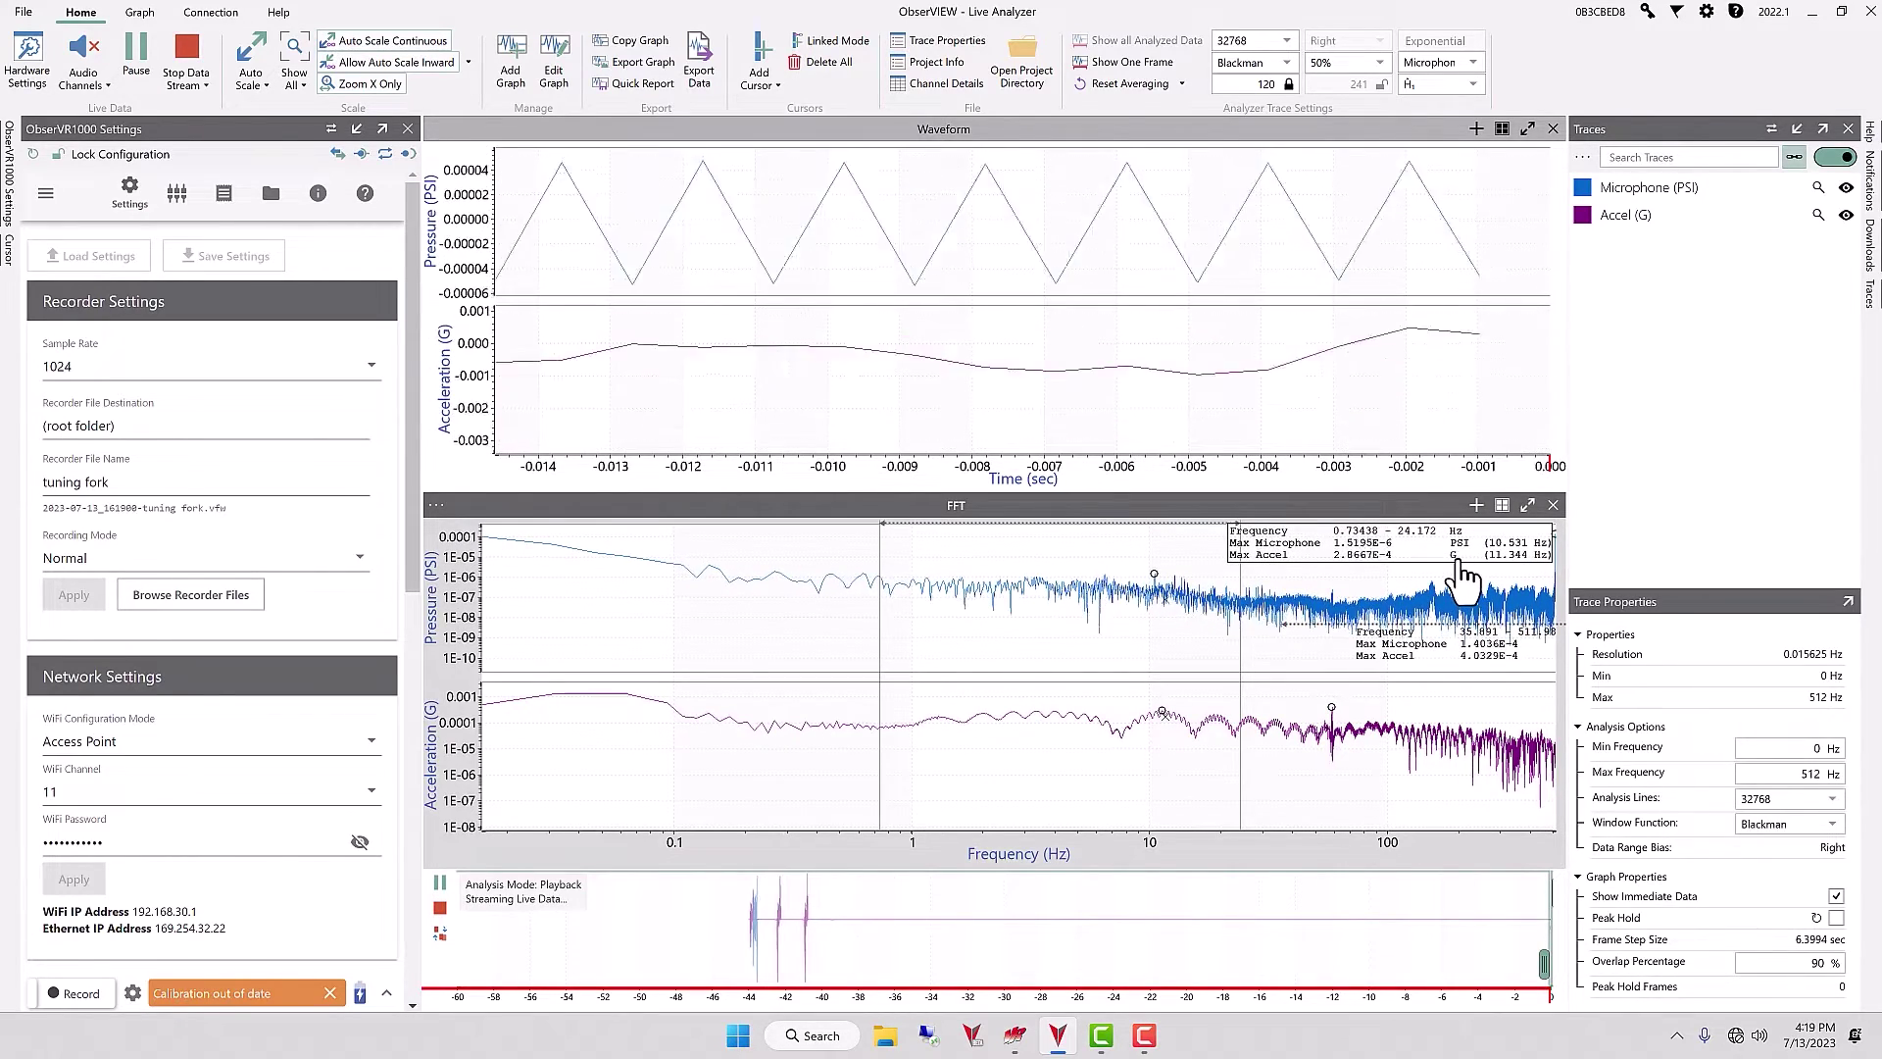
{"action": "key", "text": "Delete"}
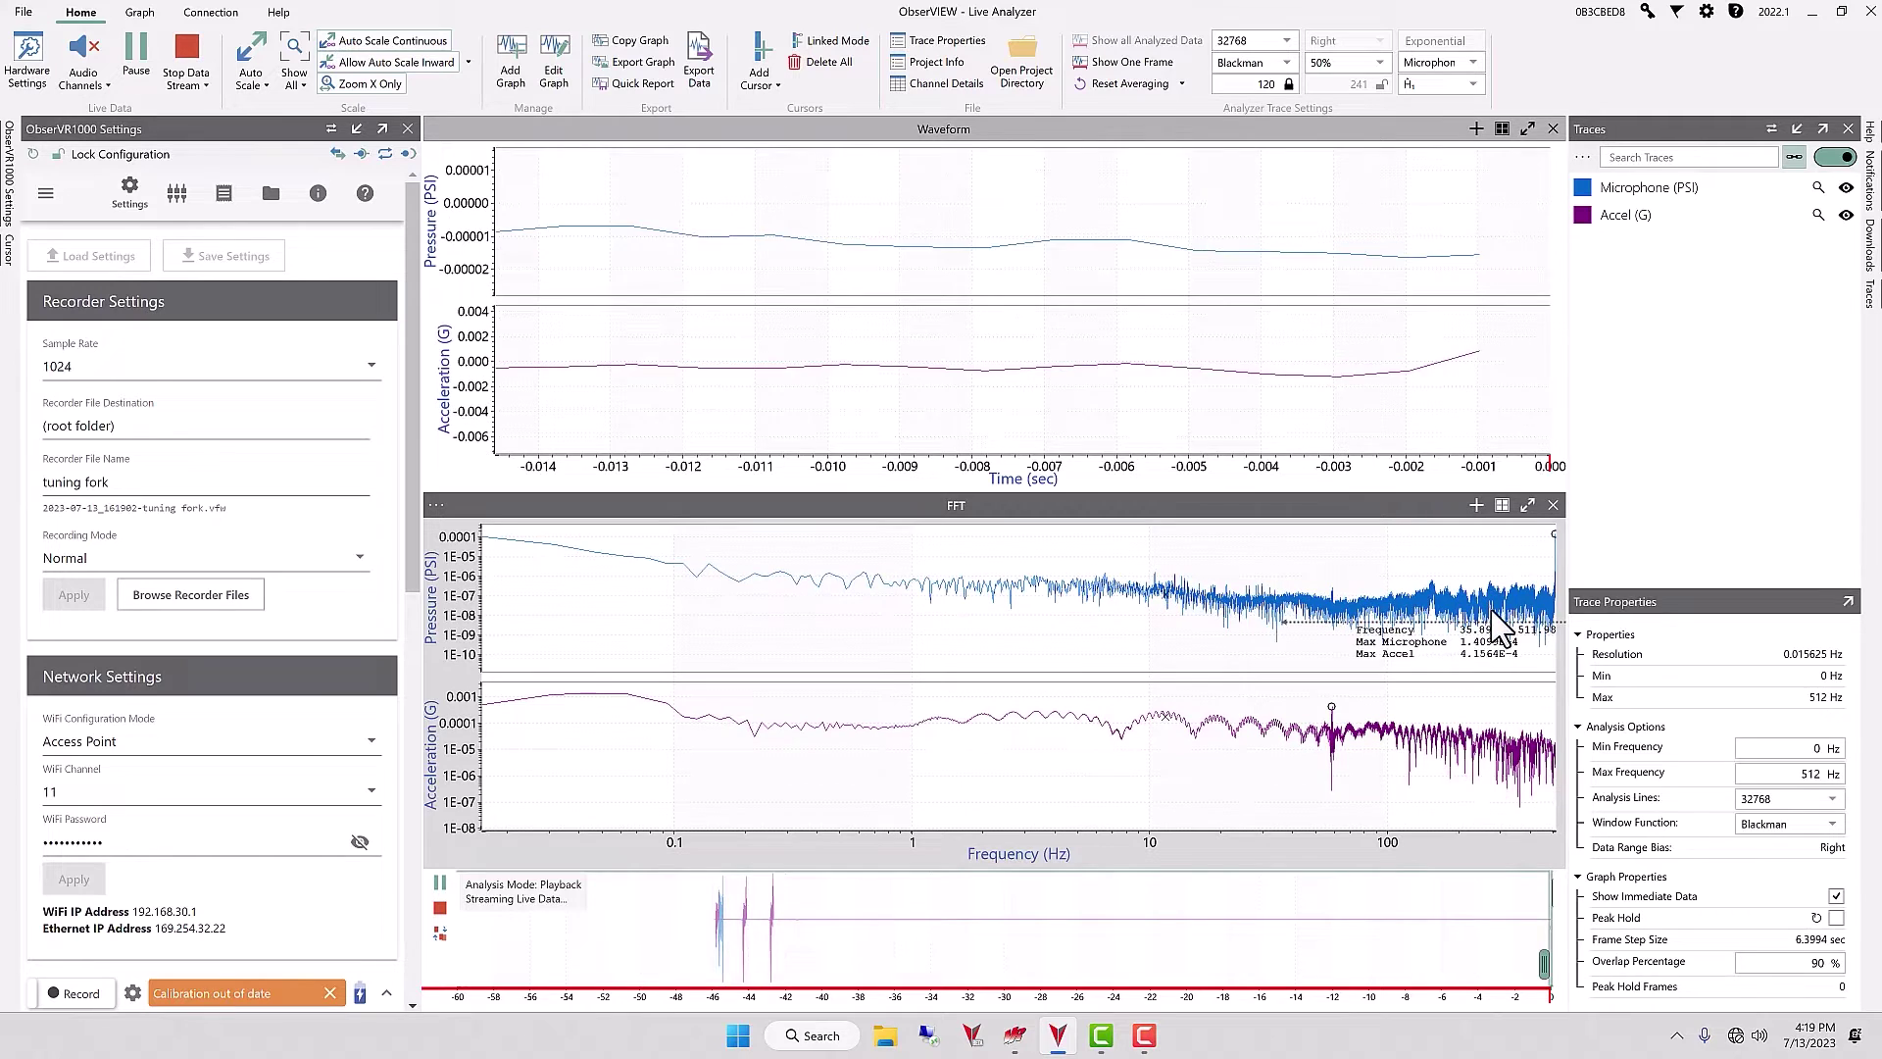
{"action": "left_click_drag", "start_coordinate": [1497, 652], "coordinate": [1357, 676]}
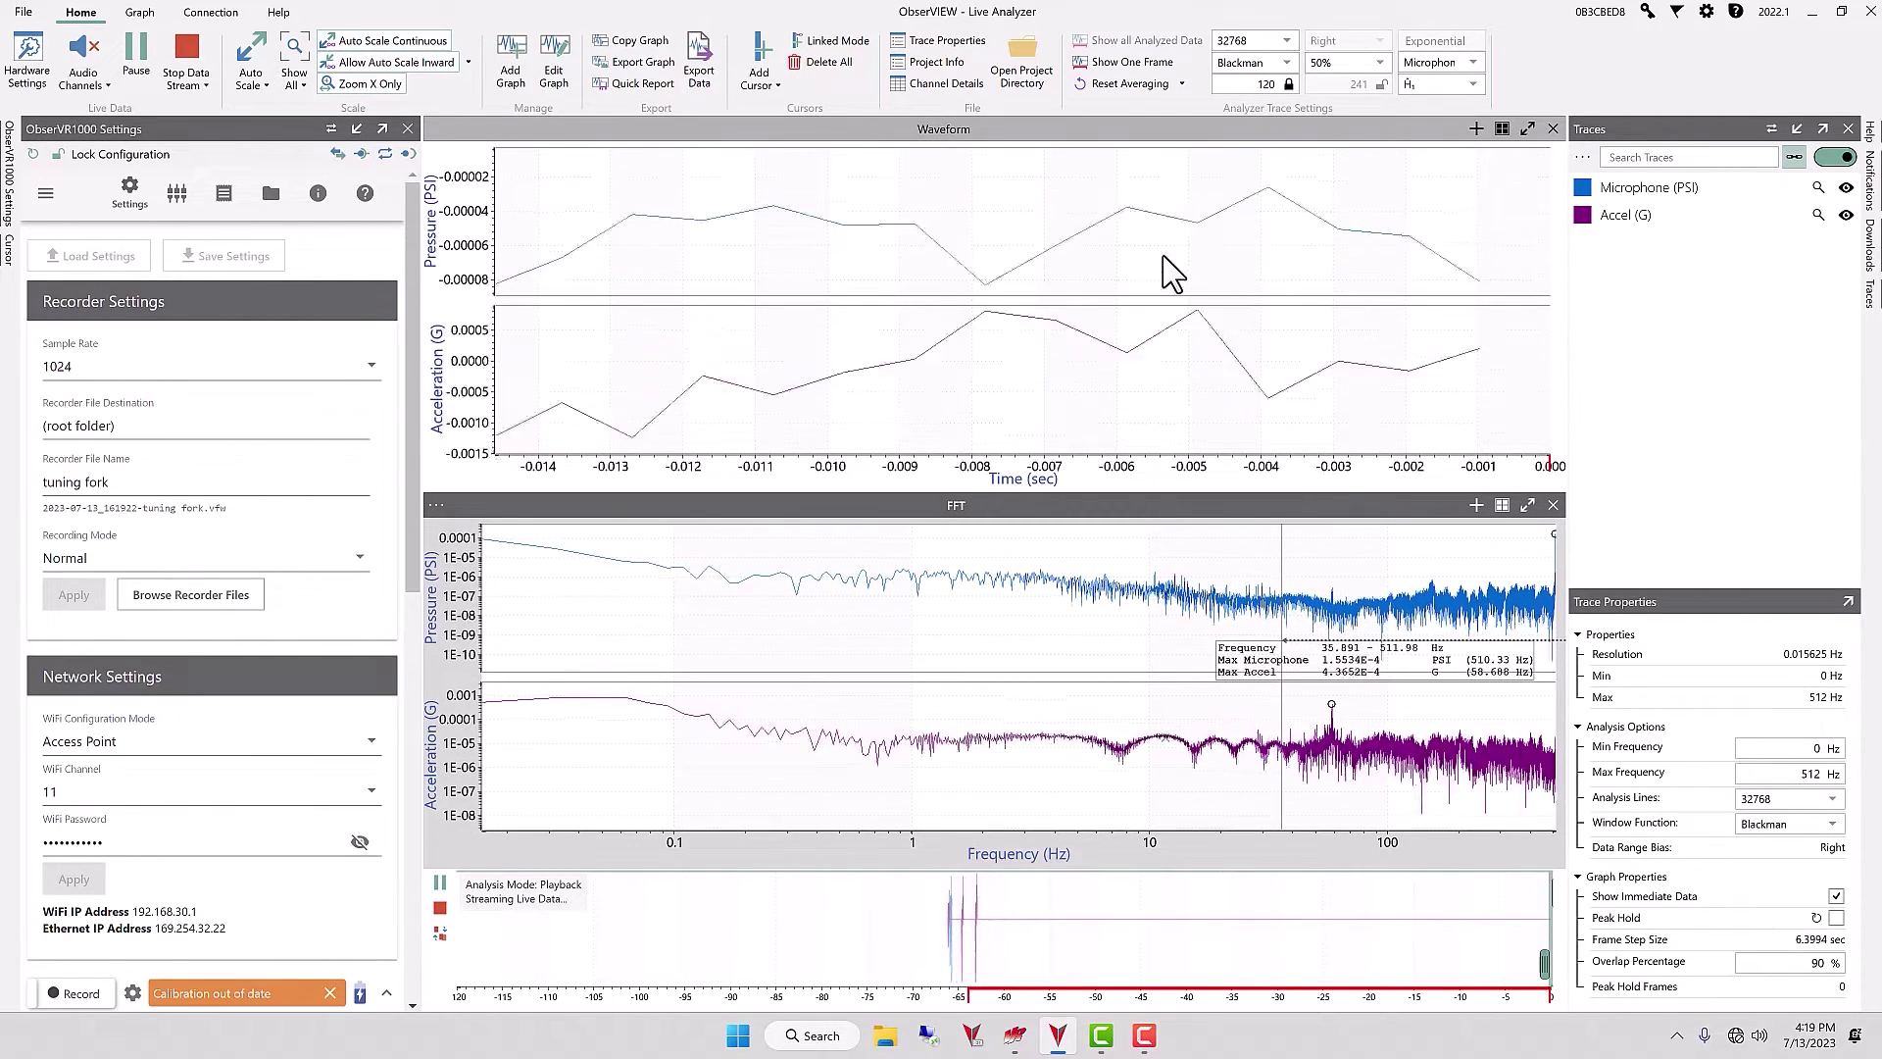
Apply a 375 sample rate, then check the waveform's sample rate and length
{"action": "left_click", "coordinate": [308, 371]}
{"action": "scroll", "coordinate": [279, 397], "scroll_direction": "up", "scroll_amount": 8}
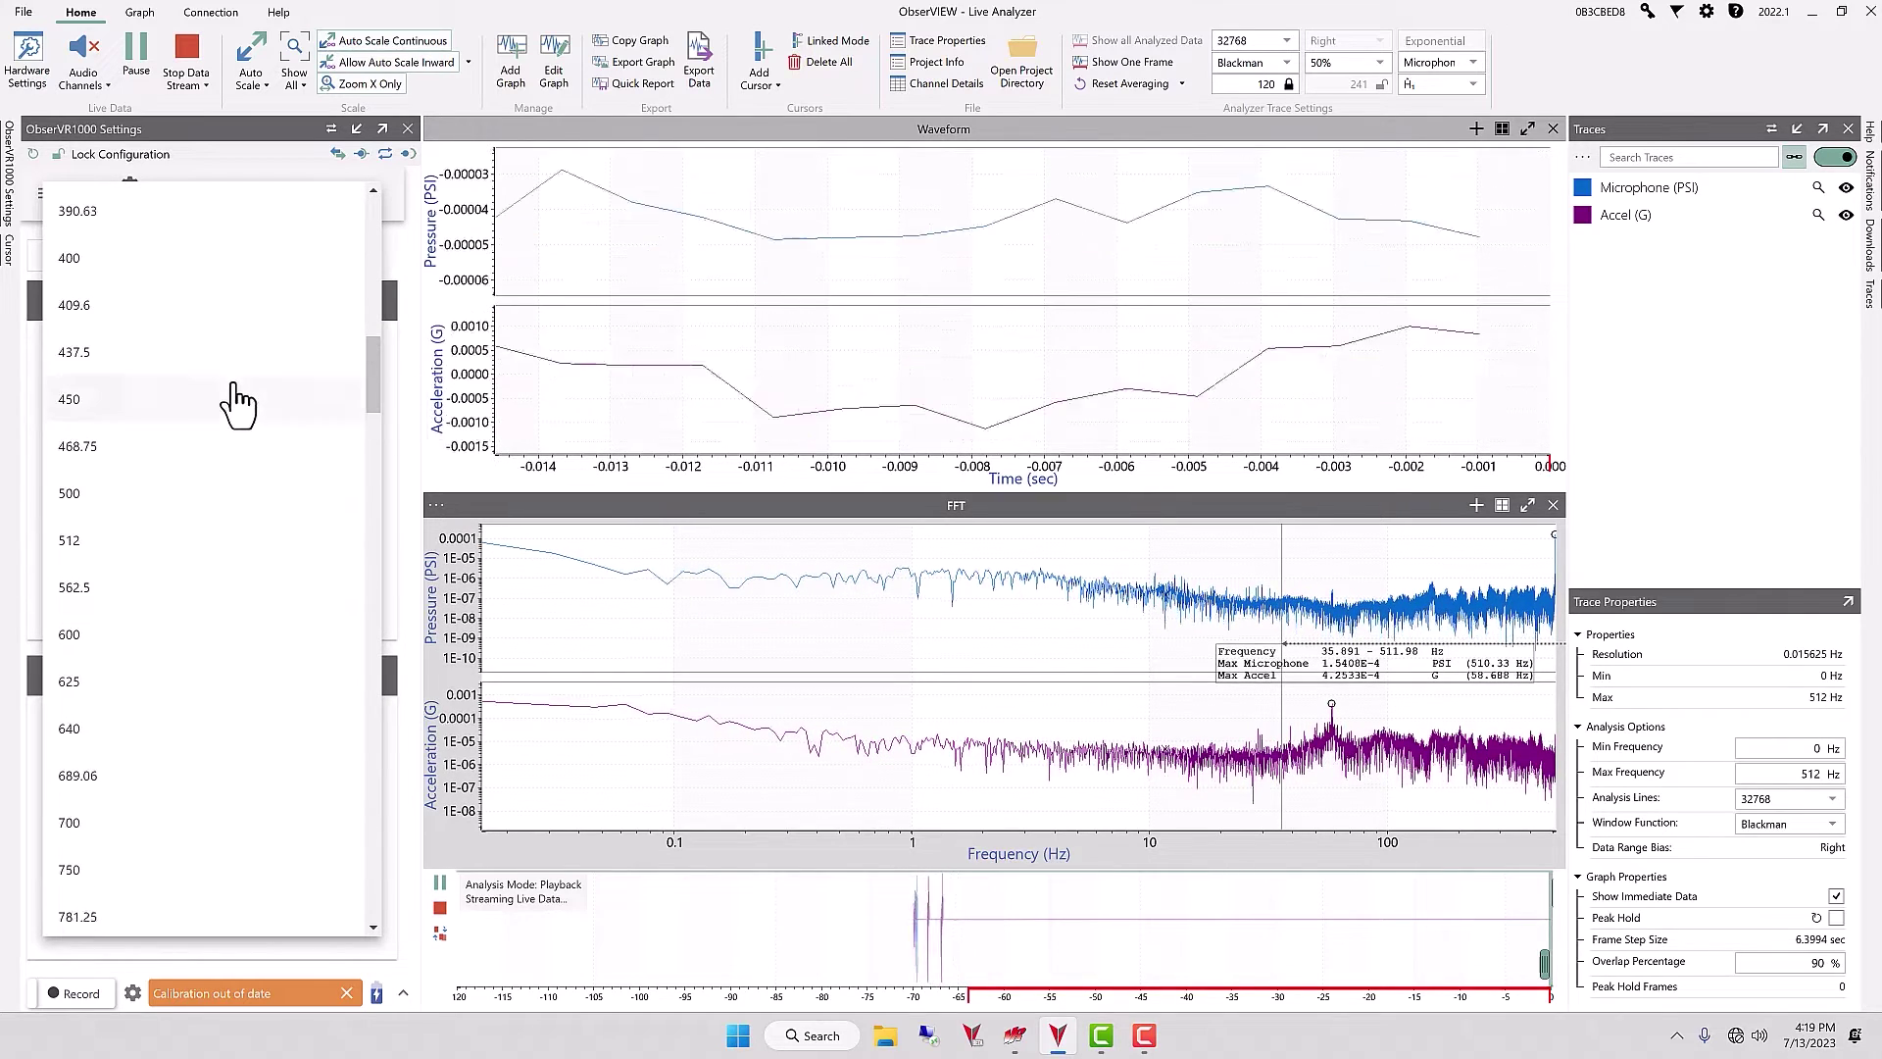
{"action": "left_click", "coordinate": [149, 265]}
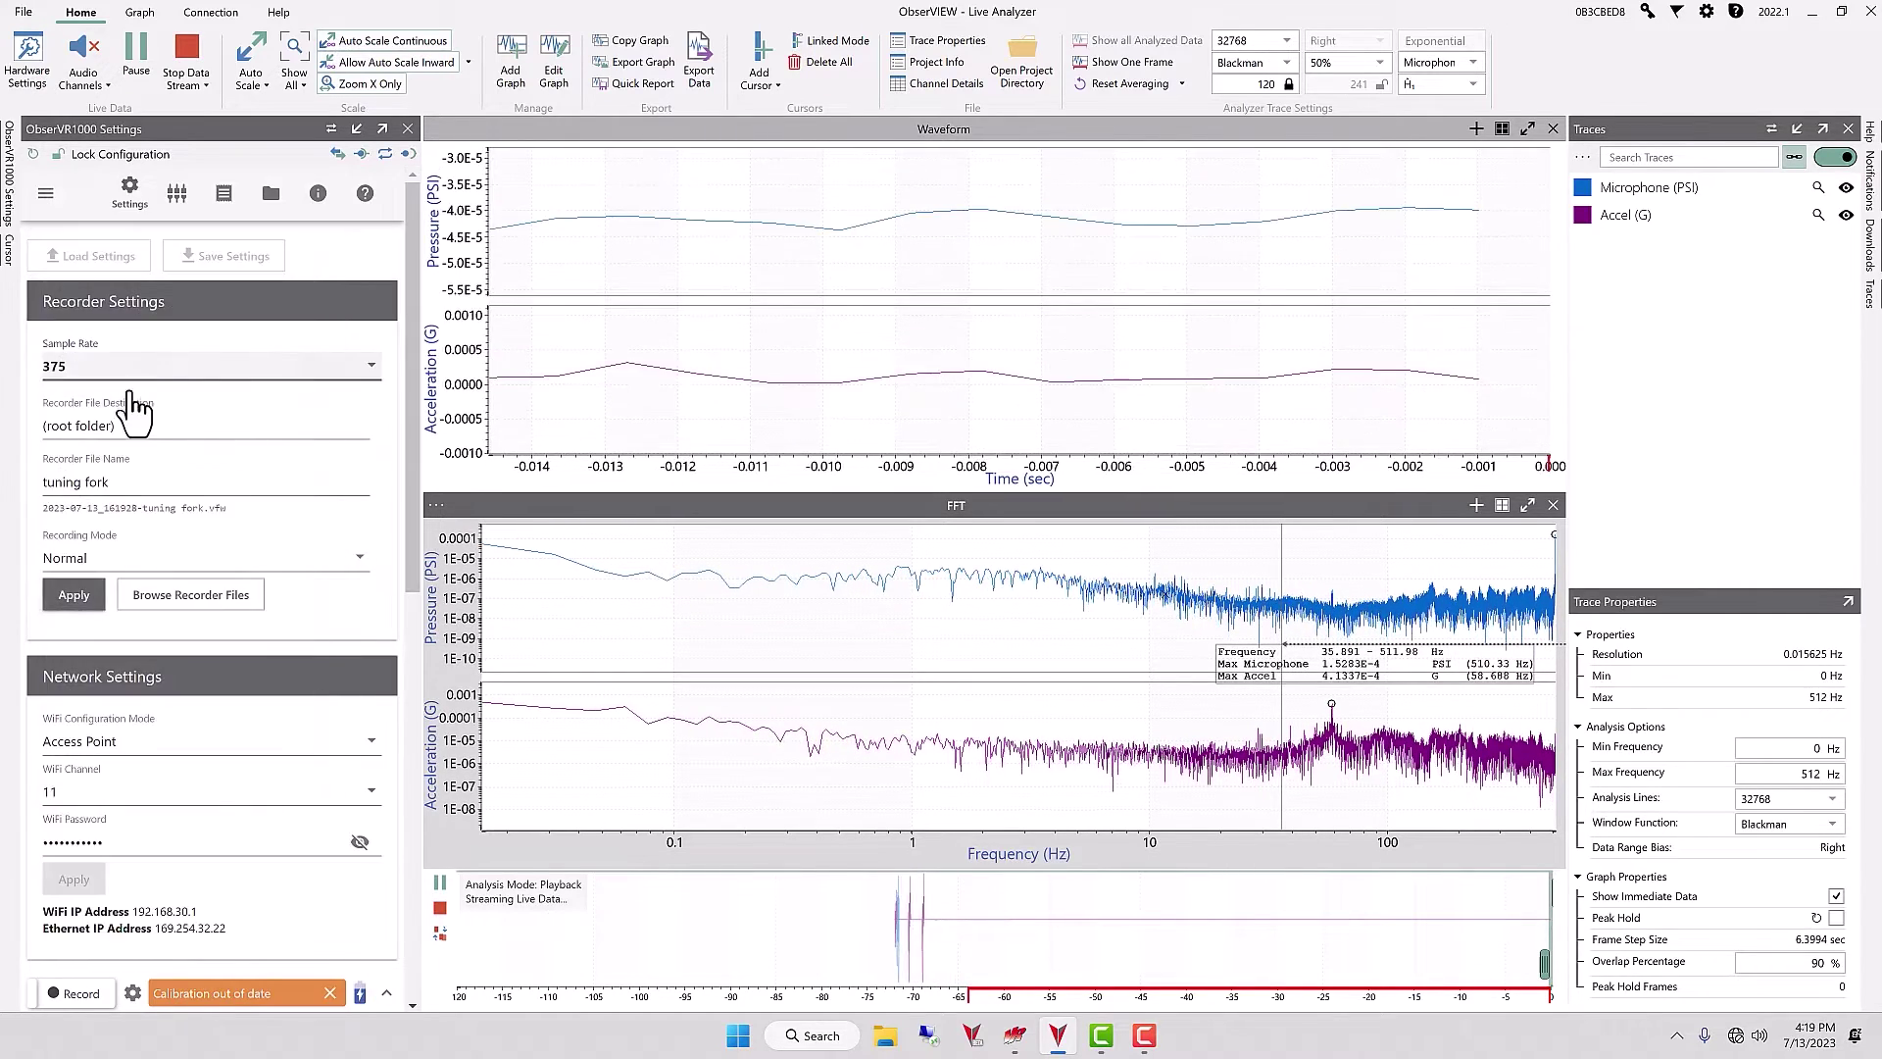
{"action": "left_click", "coordinate": [77, 598]}
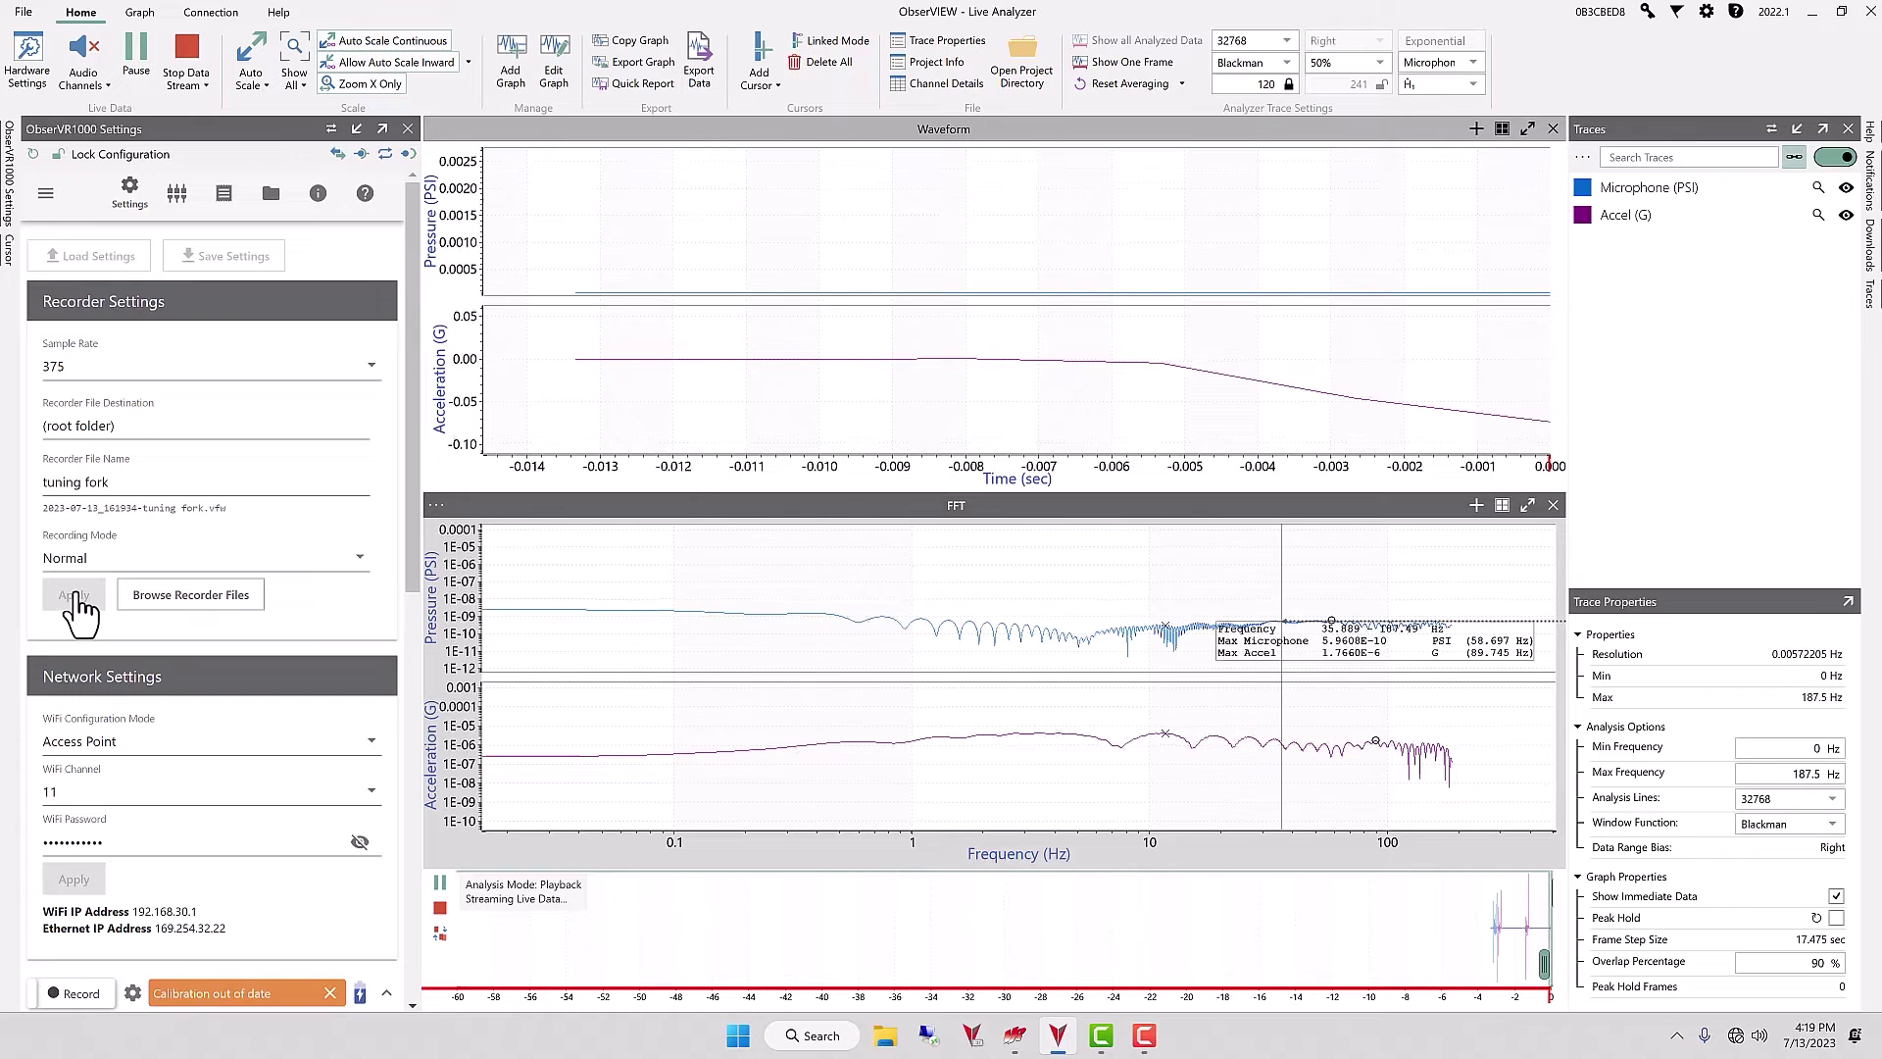
{"action": "left_click", "coordinate": [738, 275]}
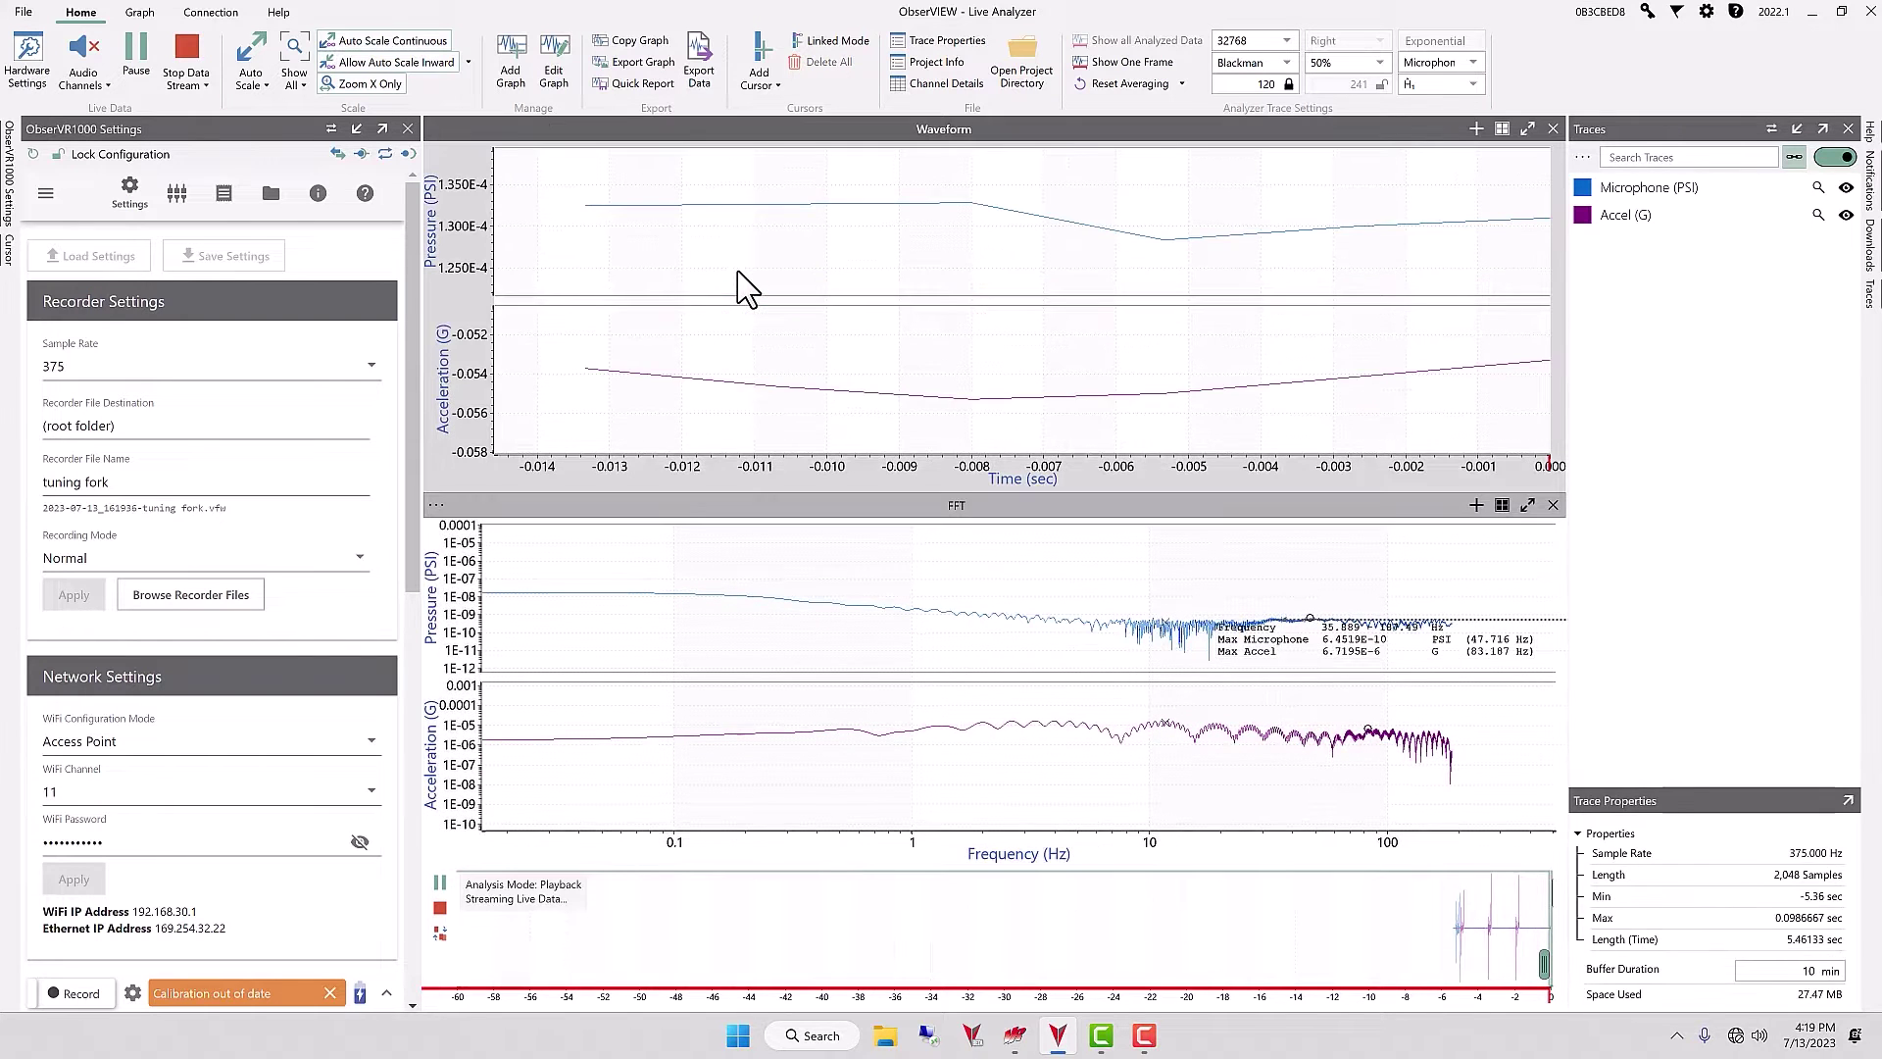
Apply a 1875 sample rate, then inspect the FFT's analysis properties
{"action": "left_click", "coordinate": [372, 390]}
{"action": "left_click_drag", "start_coordinate": [373, 357], "coordinate": [367, 552]}
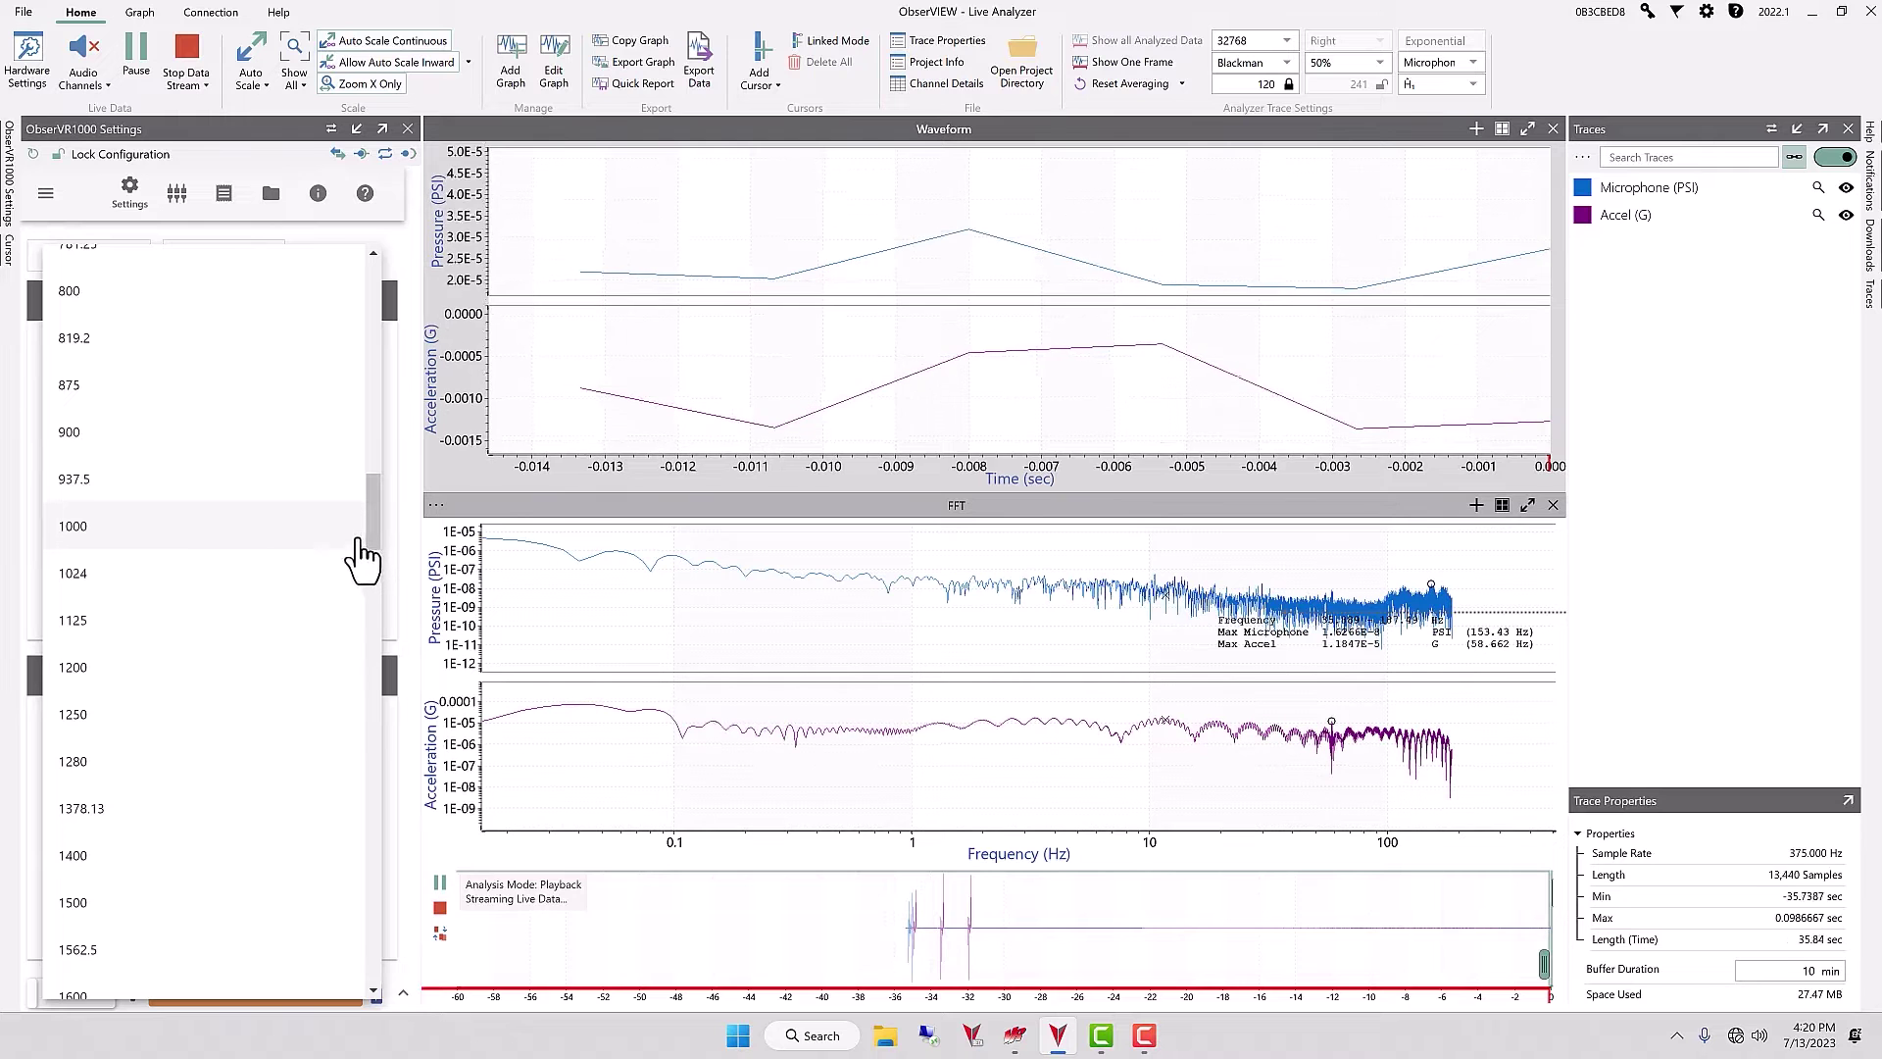
{"action": "scroll", "coordinate": [368, 556], "scroll_direction": "down", "scroll_amount": 1}
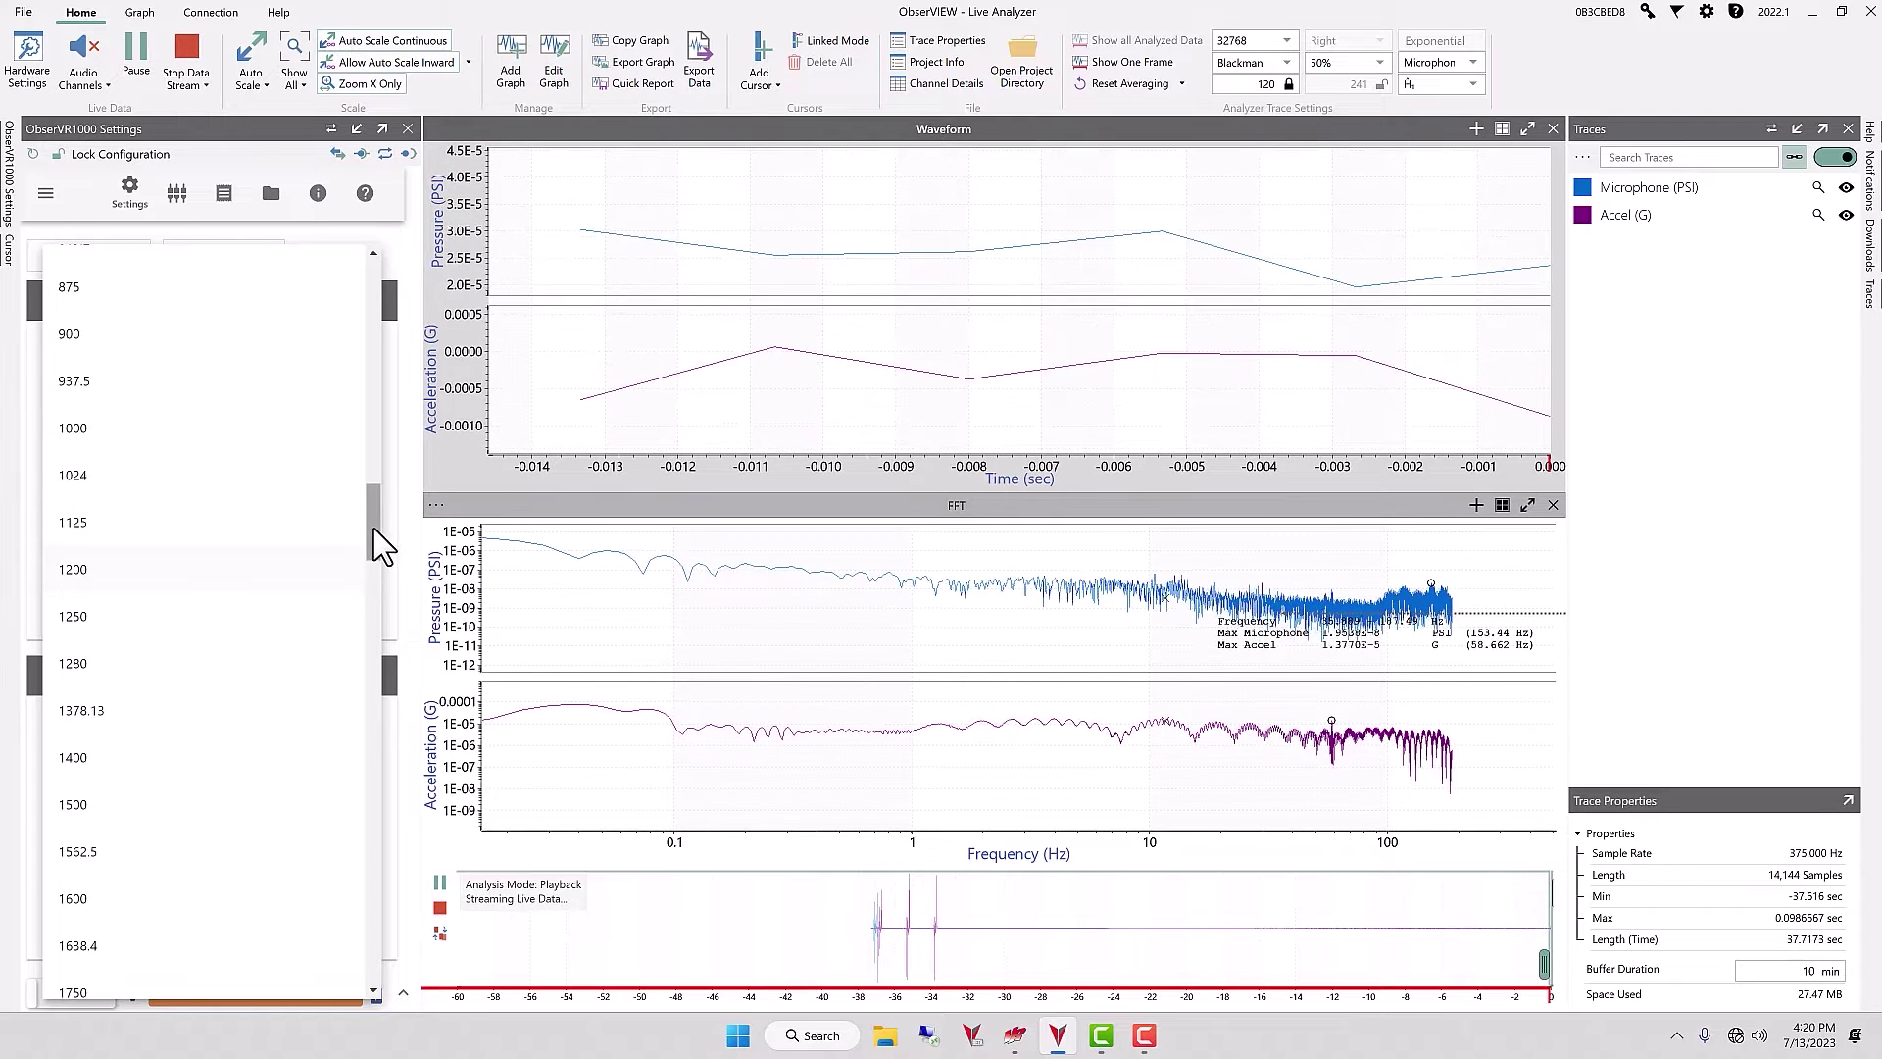
{"action": "left_click_drag", "start_coordinate": [371, 529], "coordinate": [366, 561]}
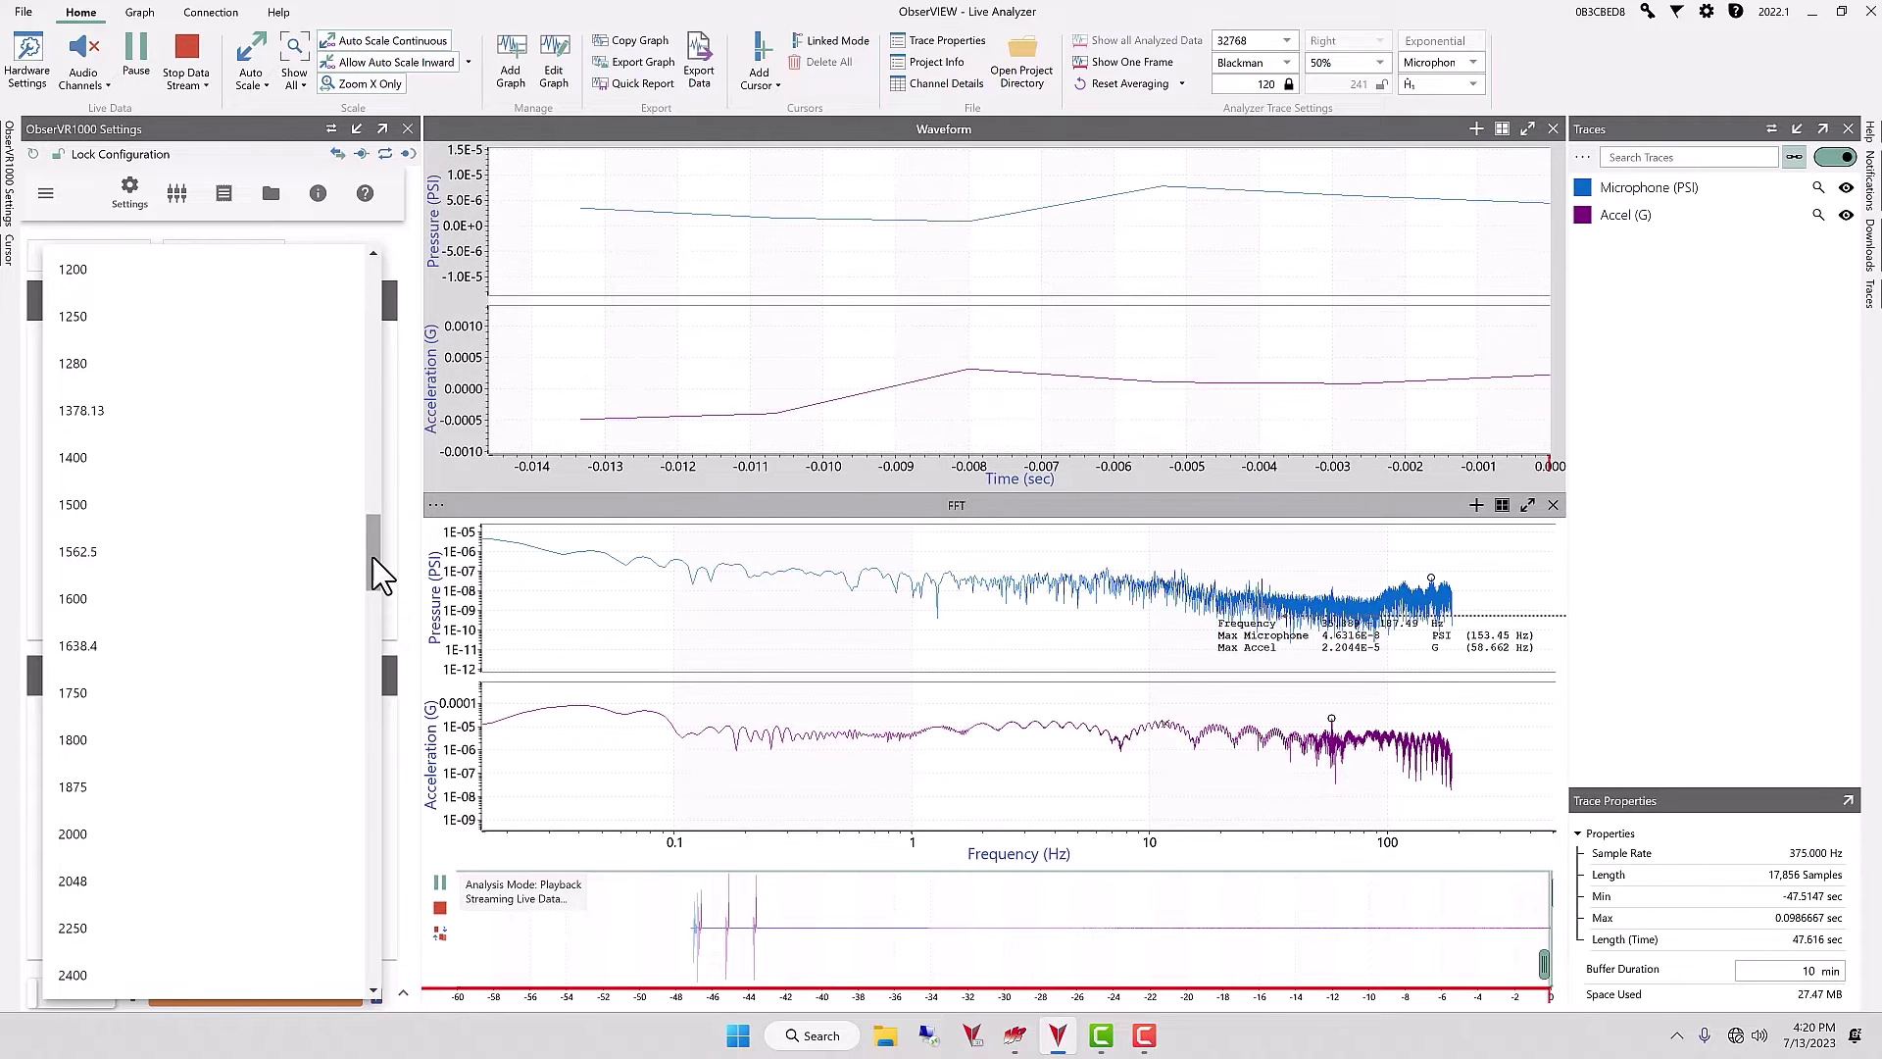
{"action": "left_click_drag", "start_coordinate": [373, 559], "coordinate": [357, 676]}
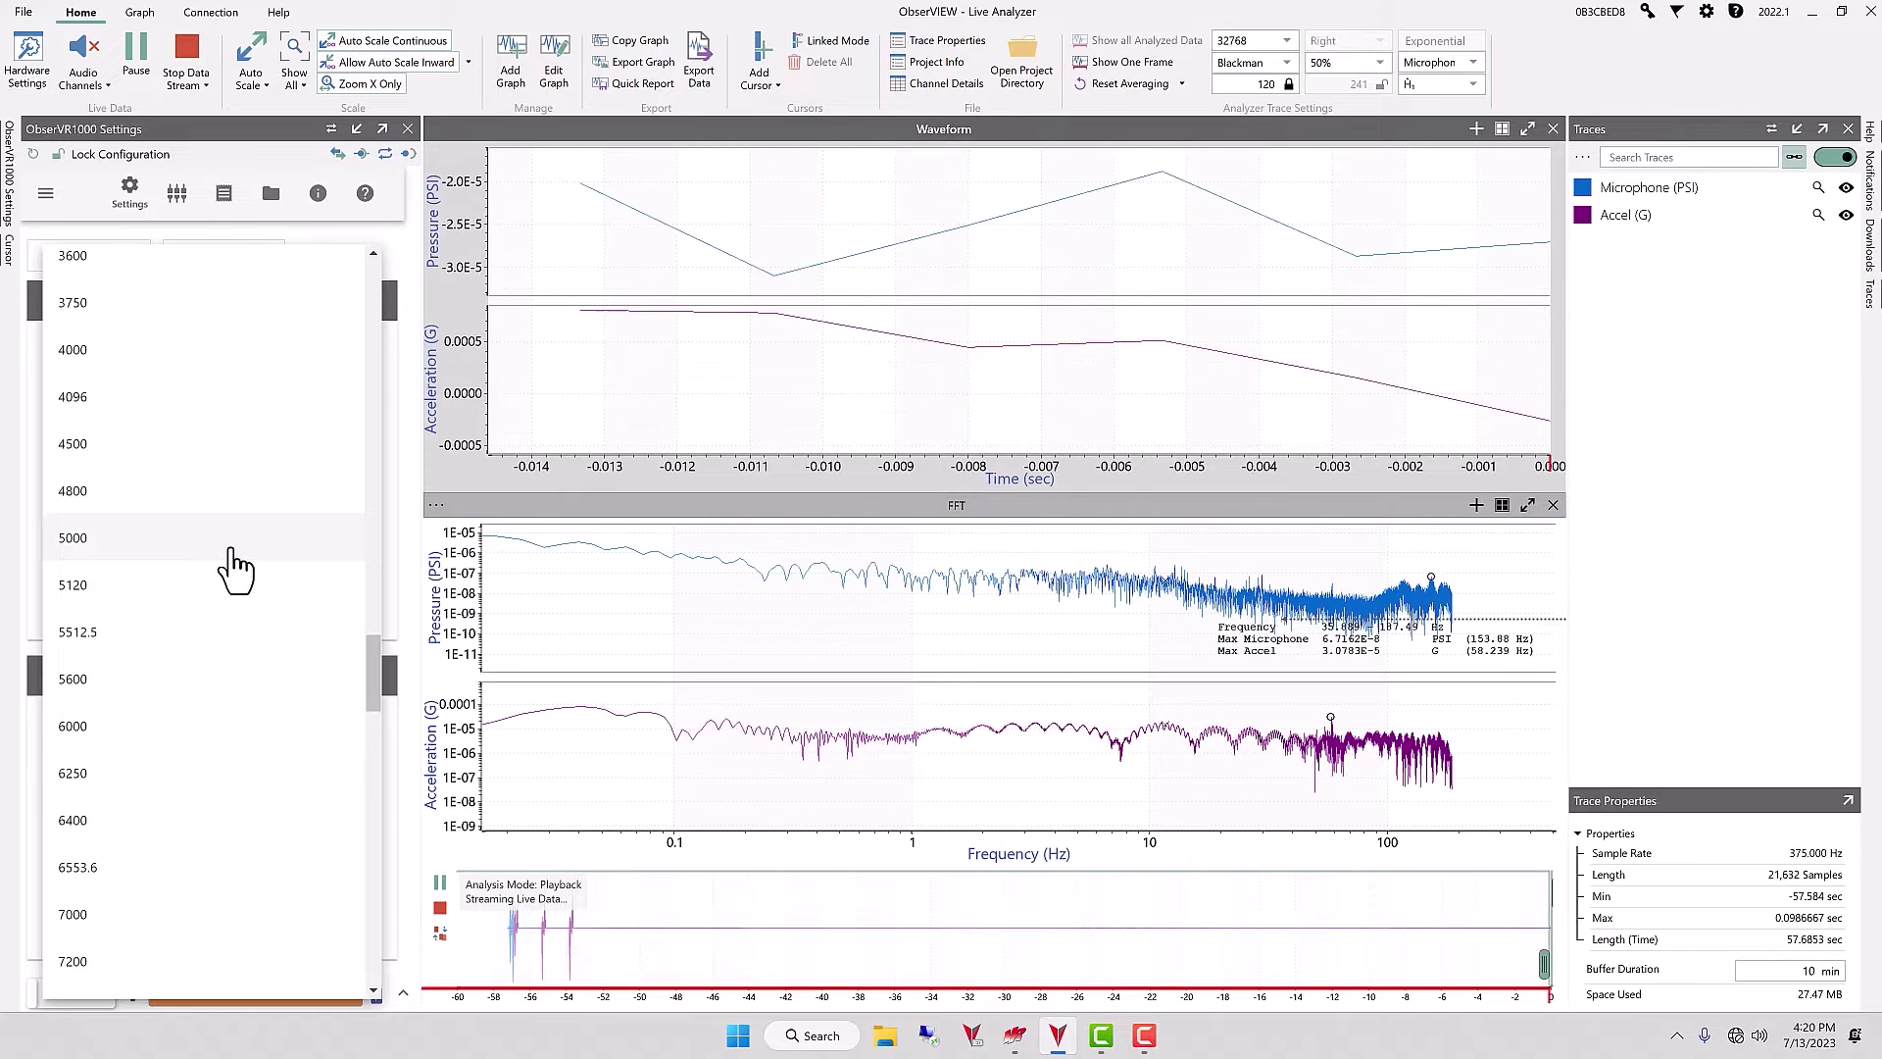
{"action": "scroll", "coordinate": [211, 568], "scroll_direction": "up", "scroll_amount": 2}
{"action": "scroll", "coordinate": [211, 568], "scroll_direction": "up", "scroll_amount": 5}
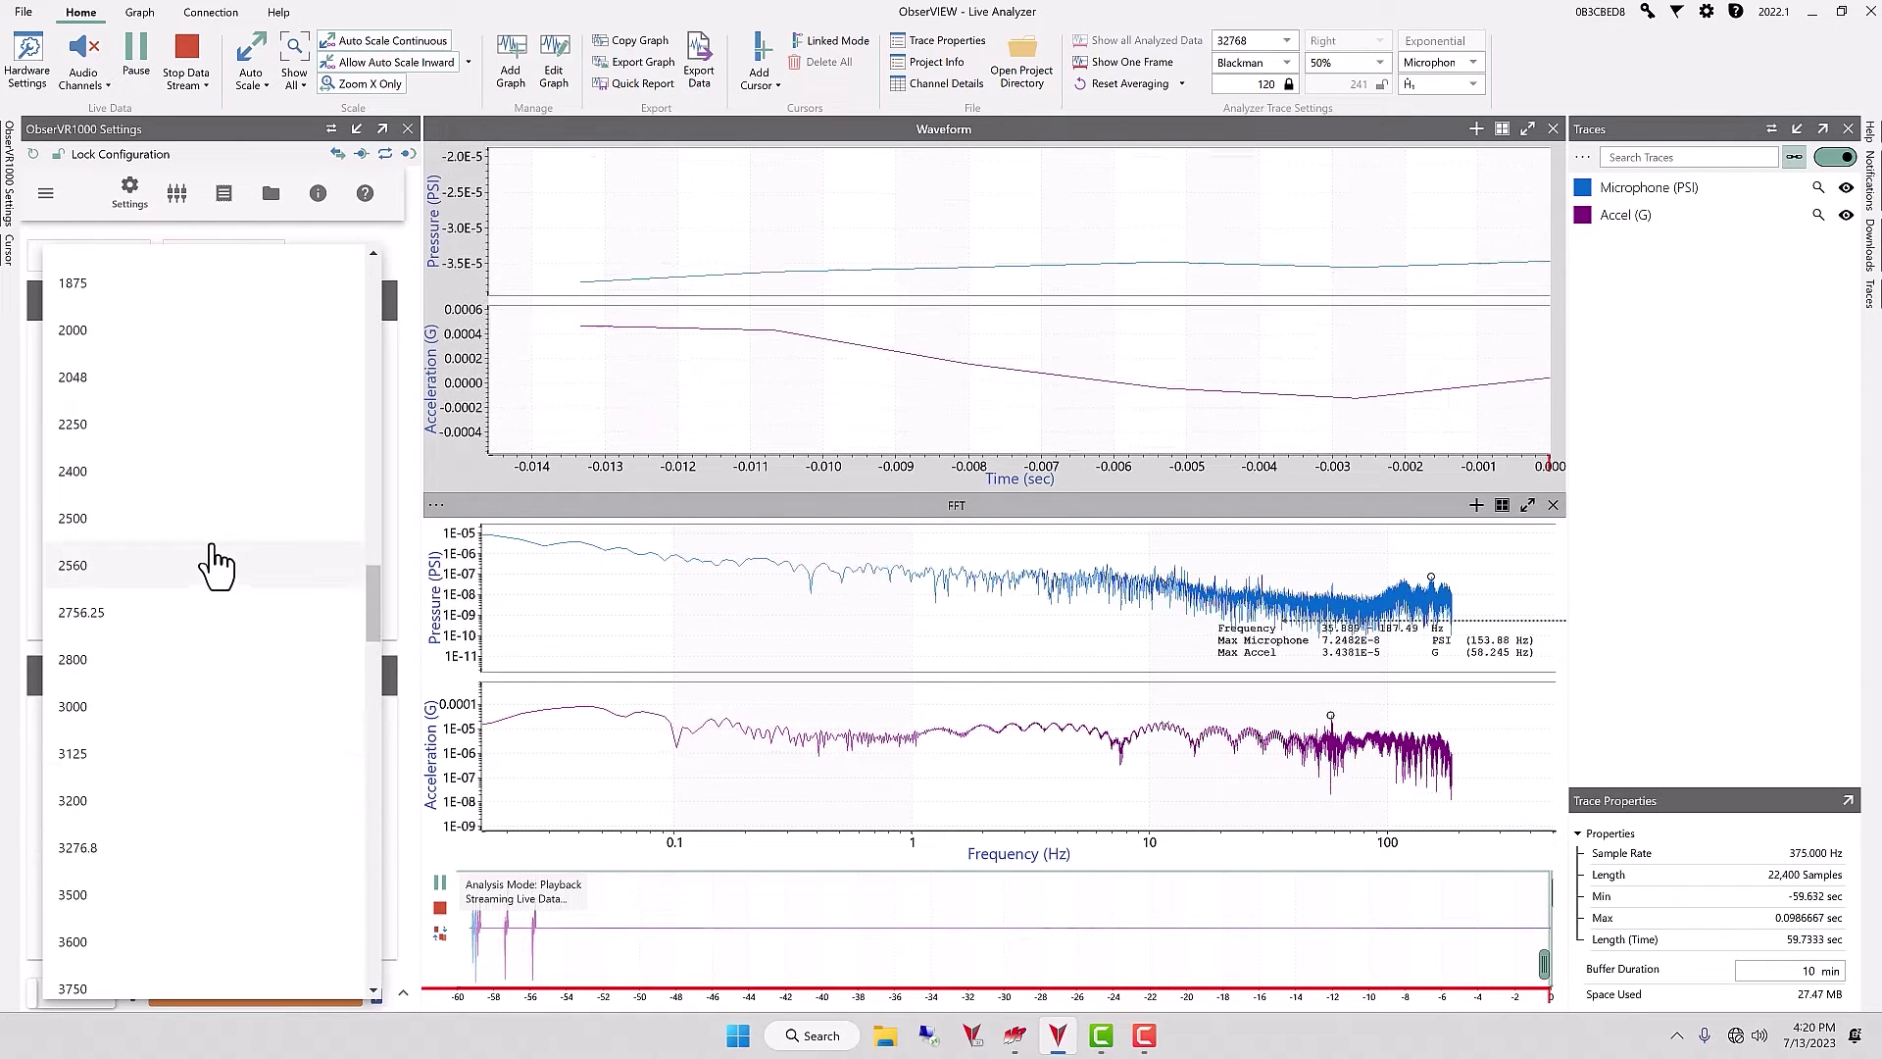
{"action": "scroll", "coordinate": [196, 451], "scroll_direction": "up", "scroll_amount": 1}
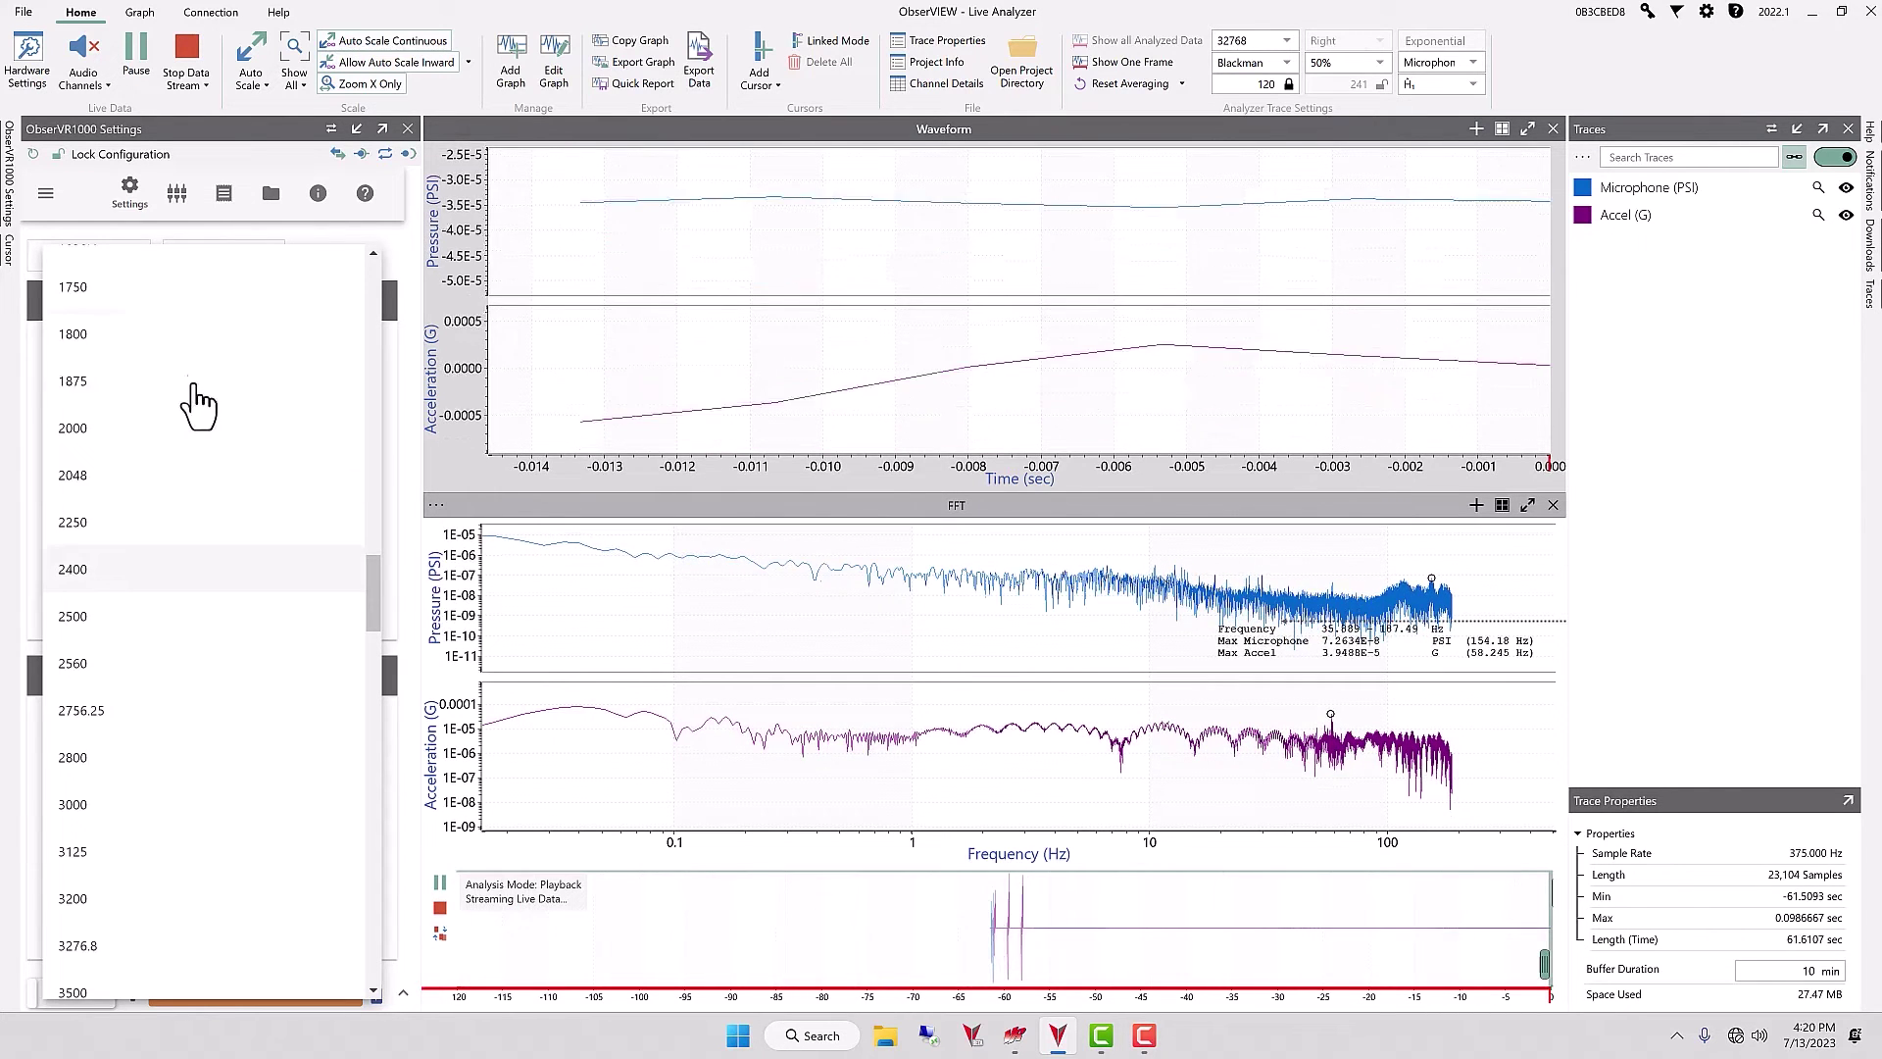
{"action": "left_click", "coordinate": [167, 380]}
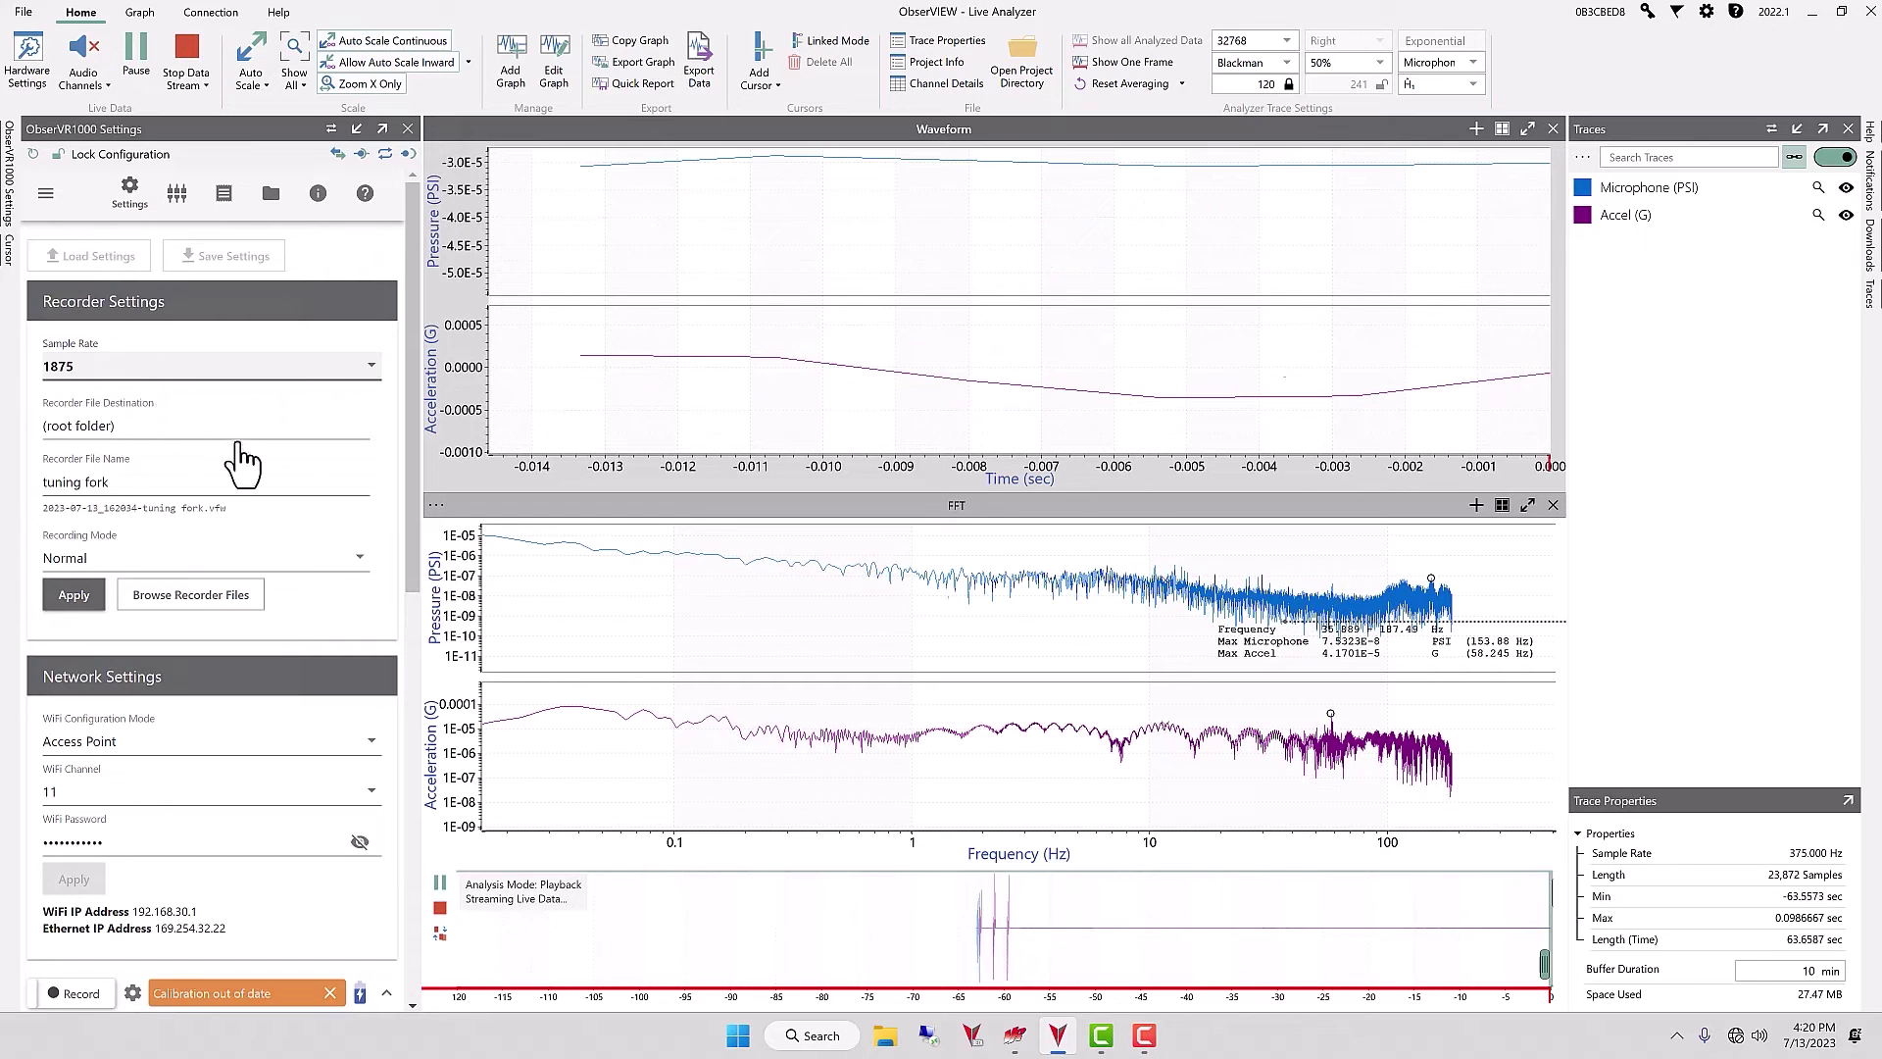
{"action": "left_click", "coordinate": [83, 604]}
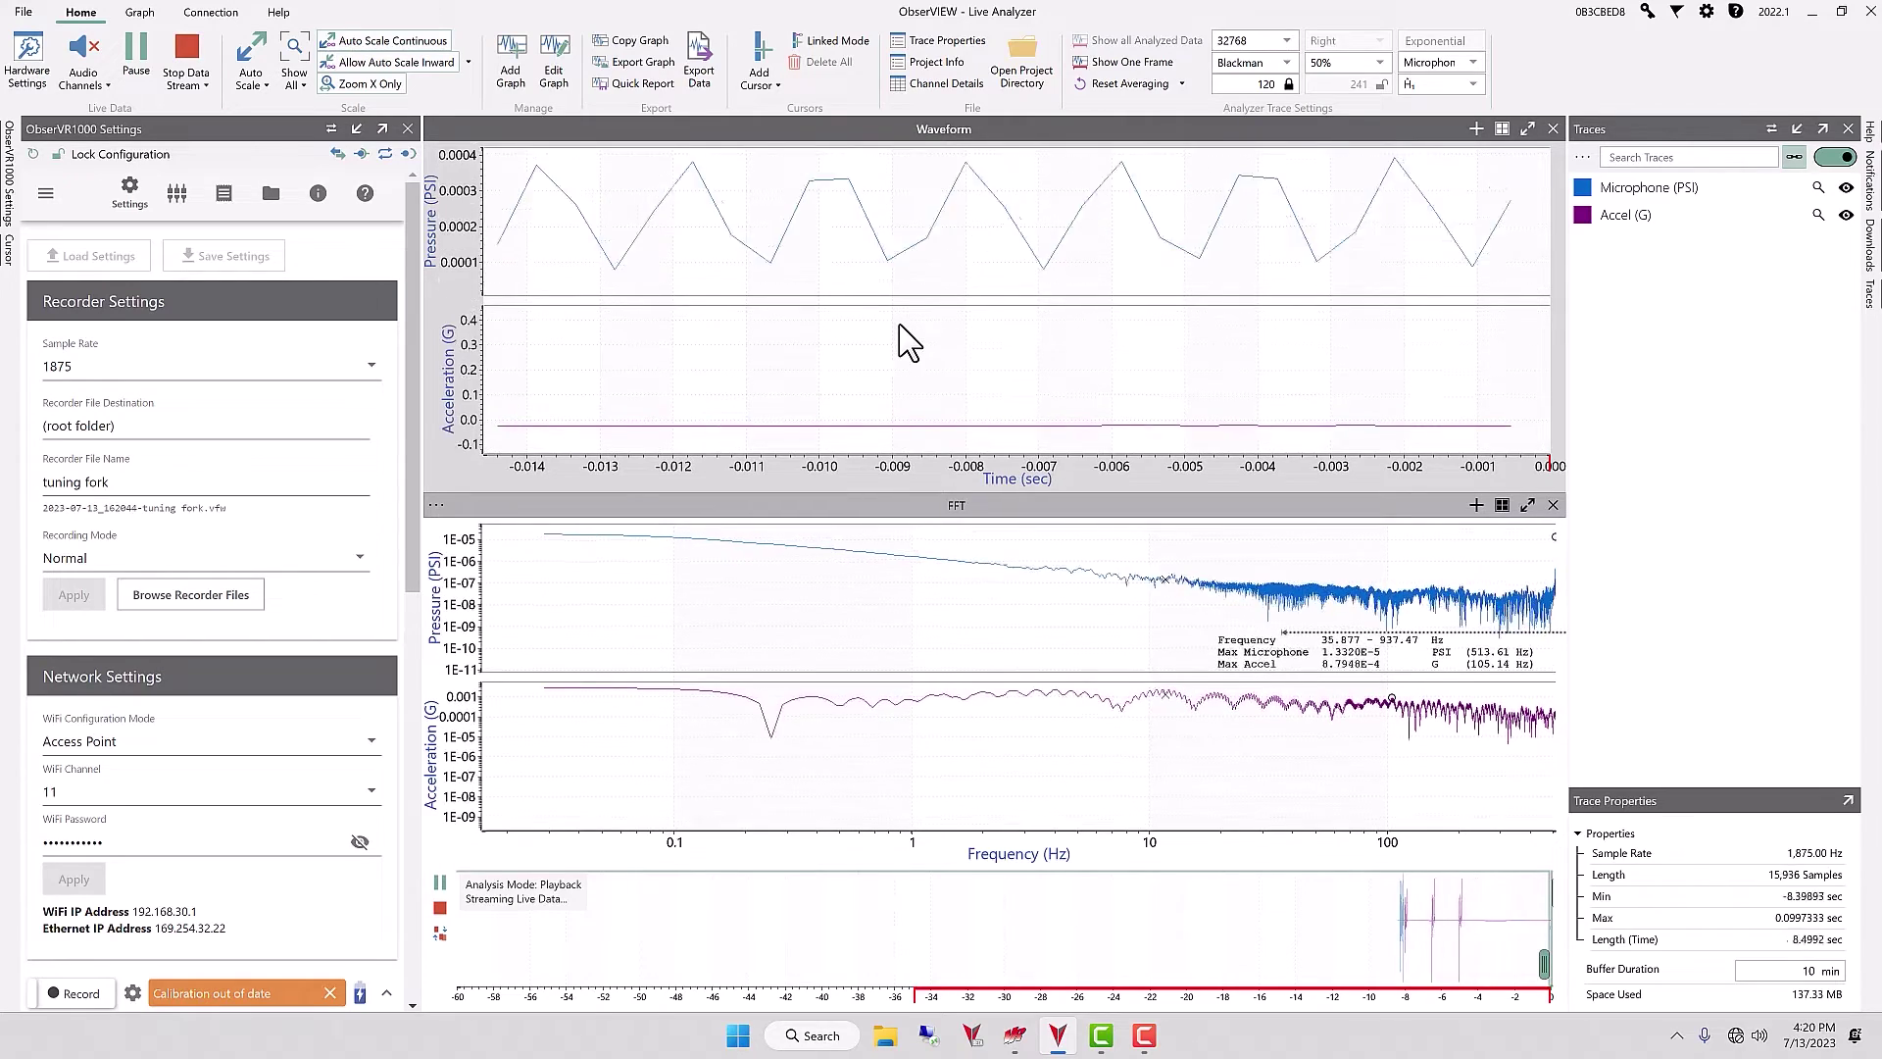
{"action": "left_click", "coordinate": [1103, 609]}
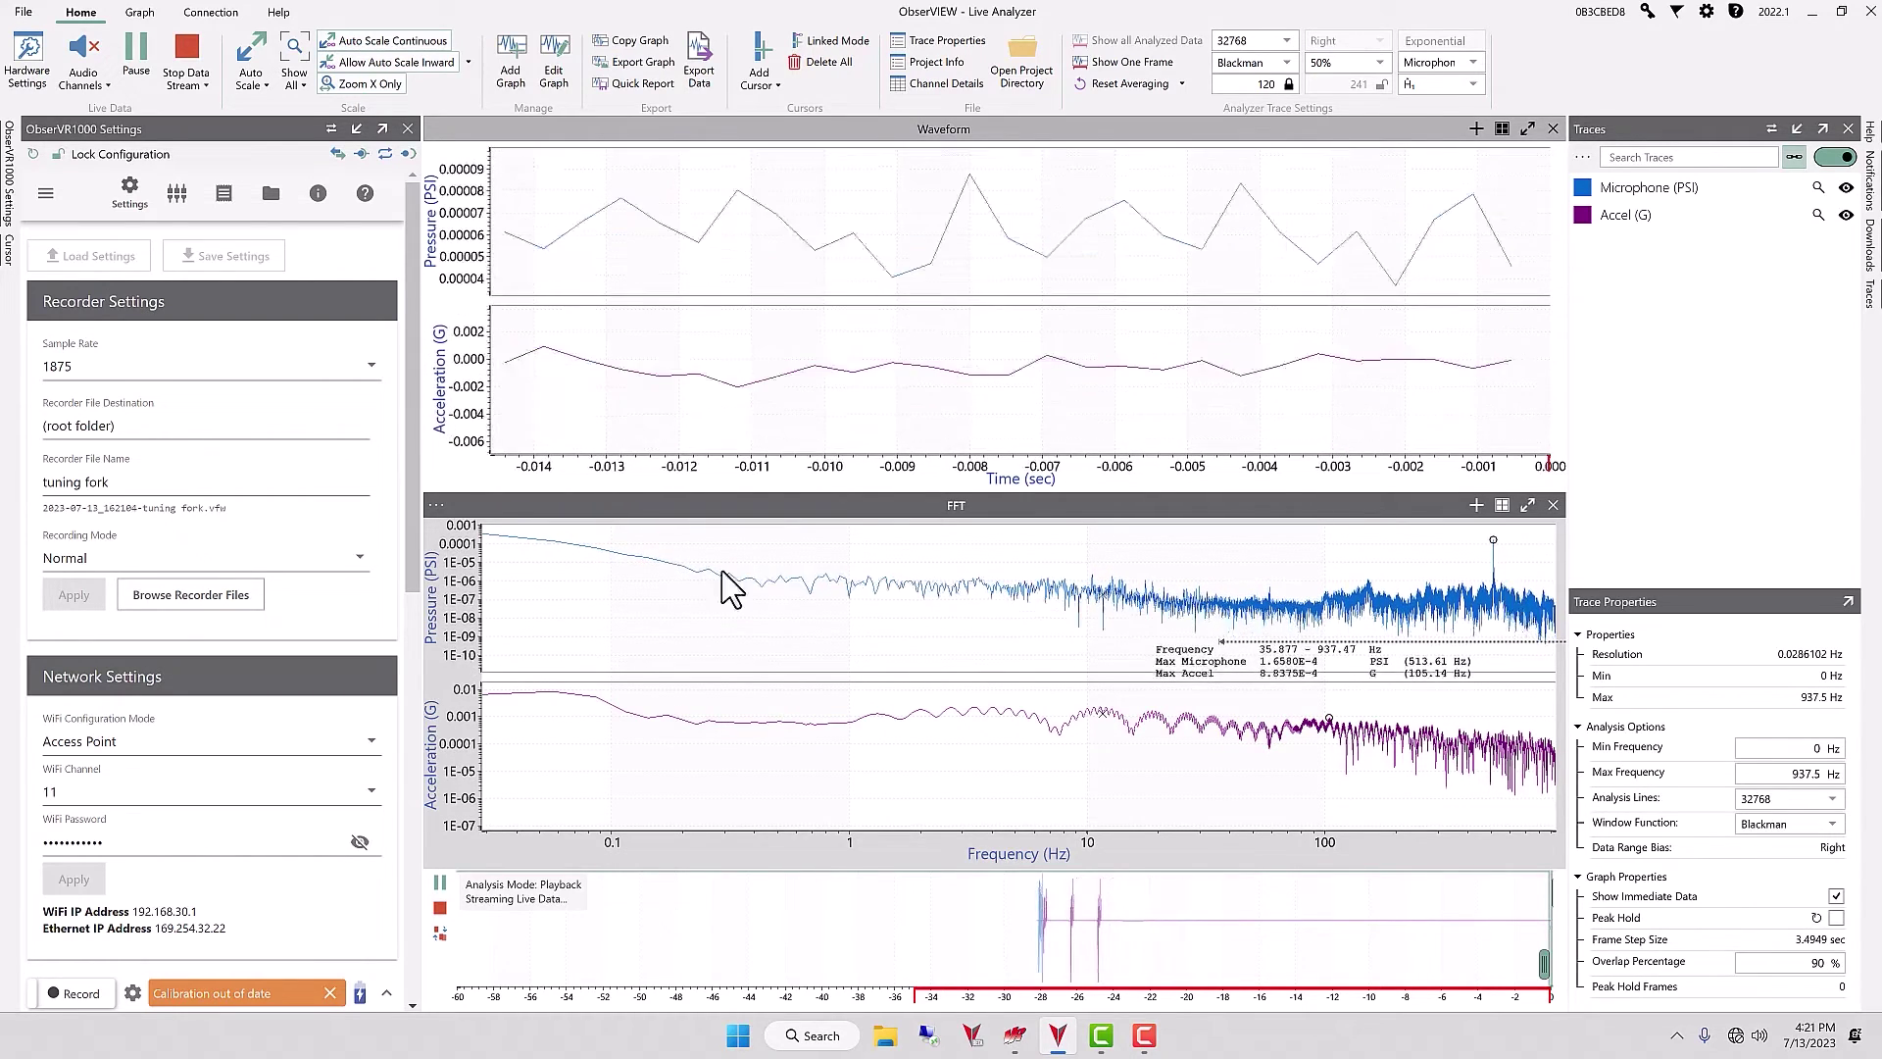
Apply a 10000 sample rate, then check the FFT's resolution and analysis settings
{"action": "left_click", "coordinate": [162, 378]}
{"action": "scroll", "coordinate": [377, 529], "scroll_direction": "down", "scroll_amount": 3}
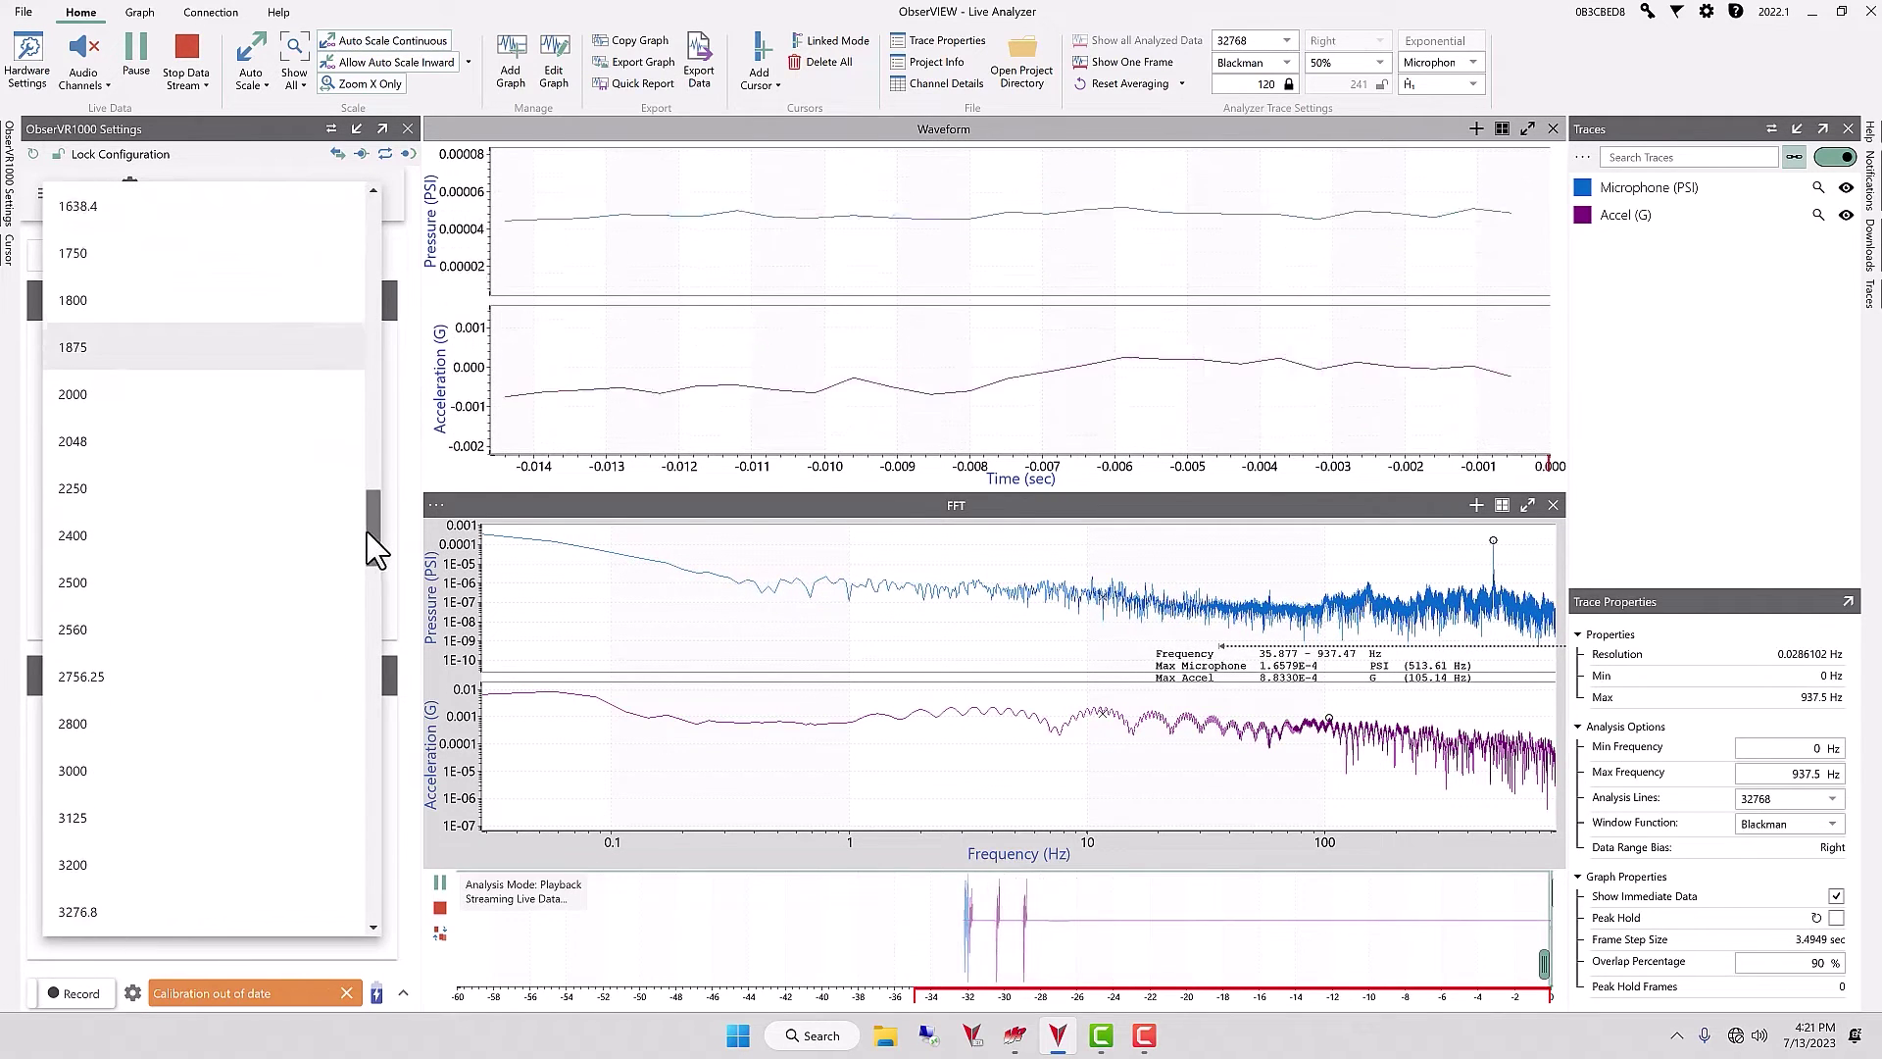
{"action": "scroll", "coordinate": [370, 568], "scroll_direction": "down", "scroll_amount": 10}
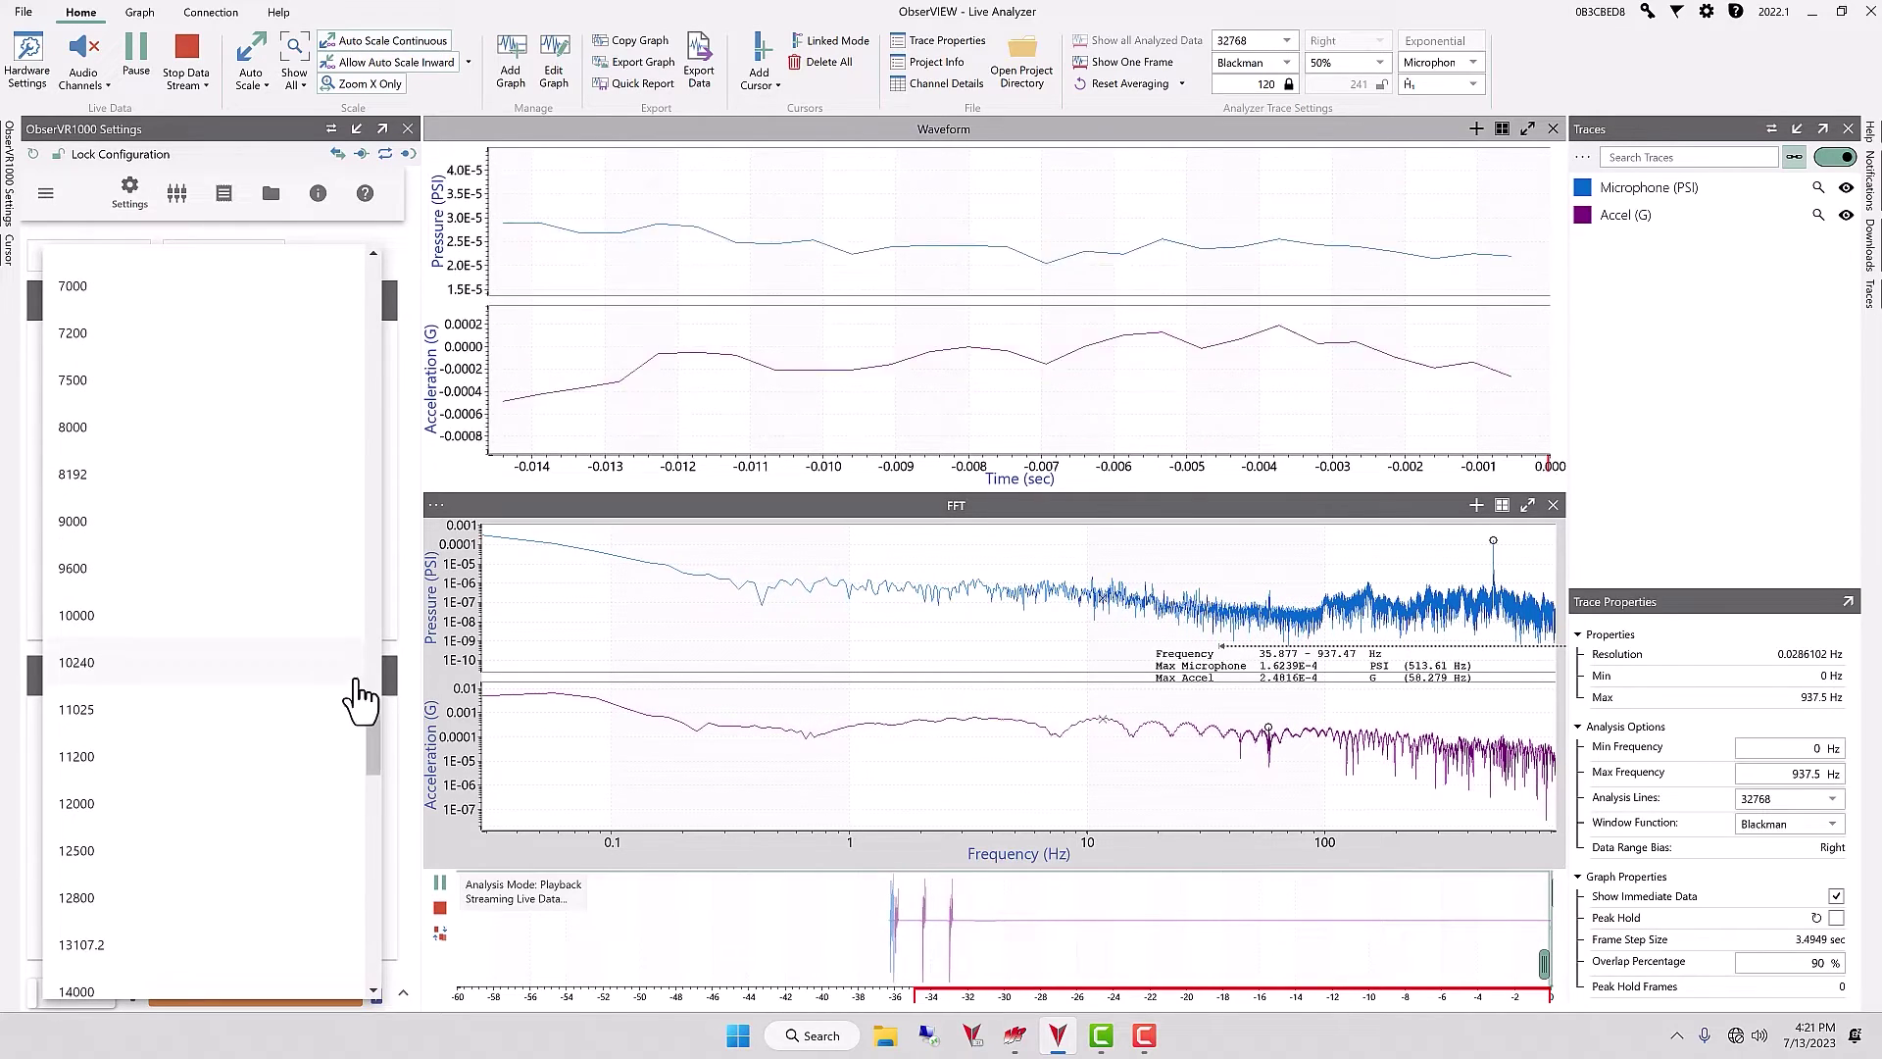
{"action": "left_click", "coordinate": [287, 635]}
{"action": "left_click", "coordinate": [73, 595]}
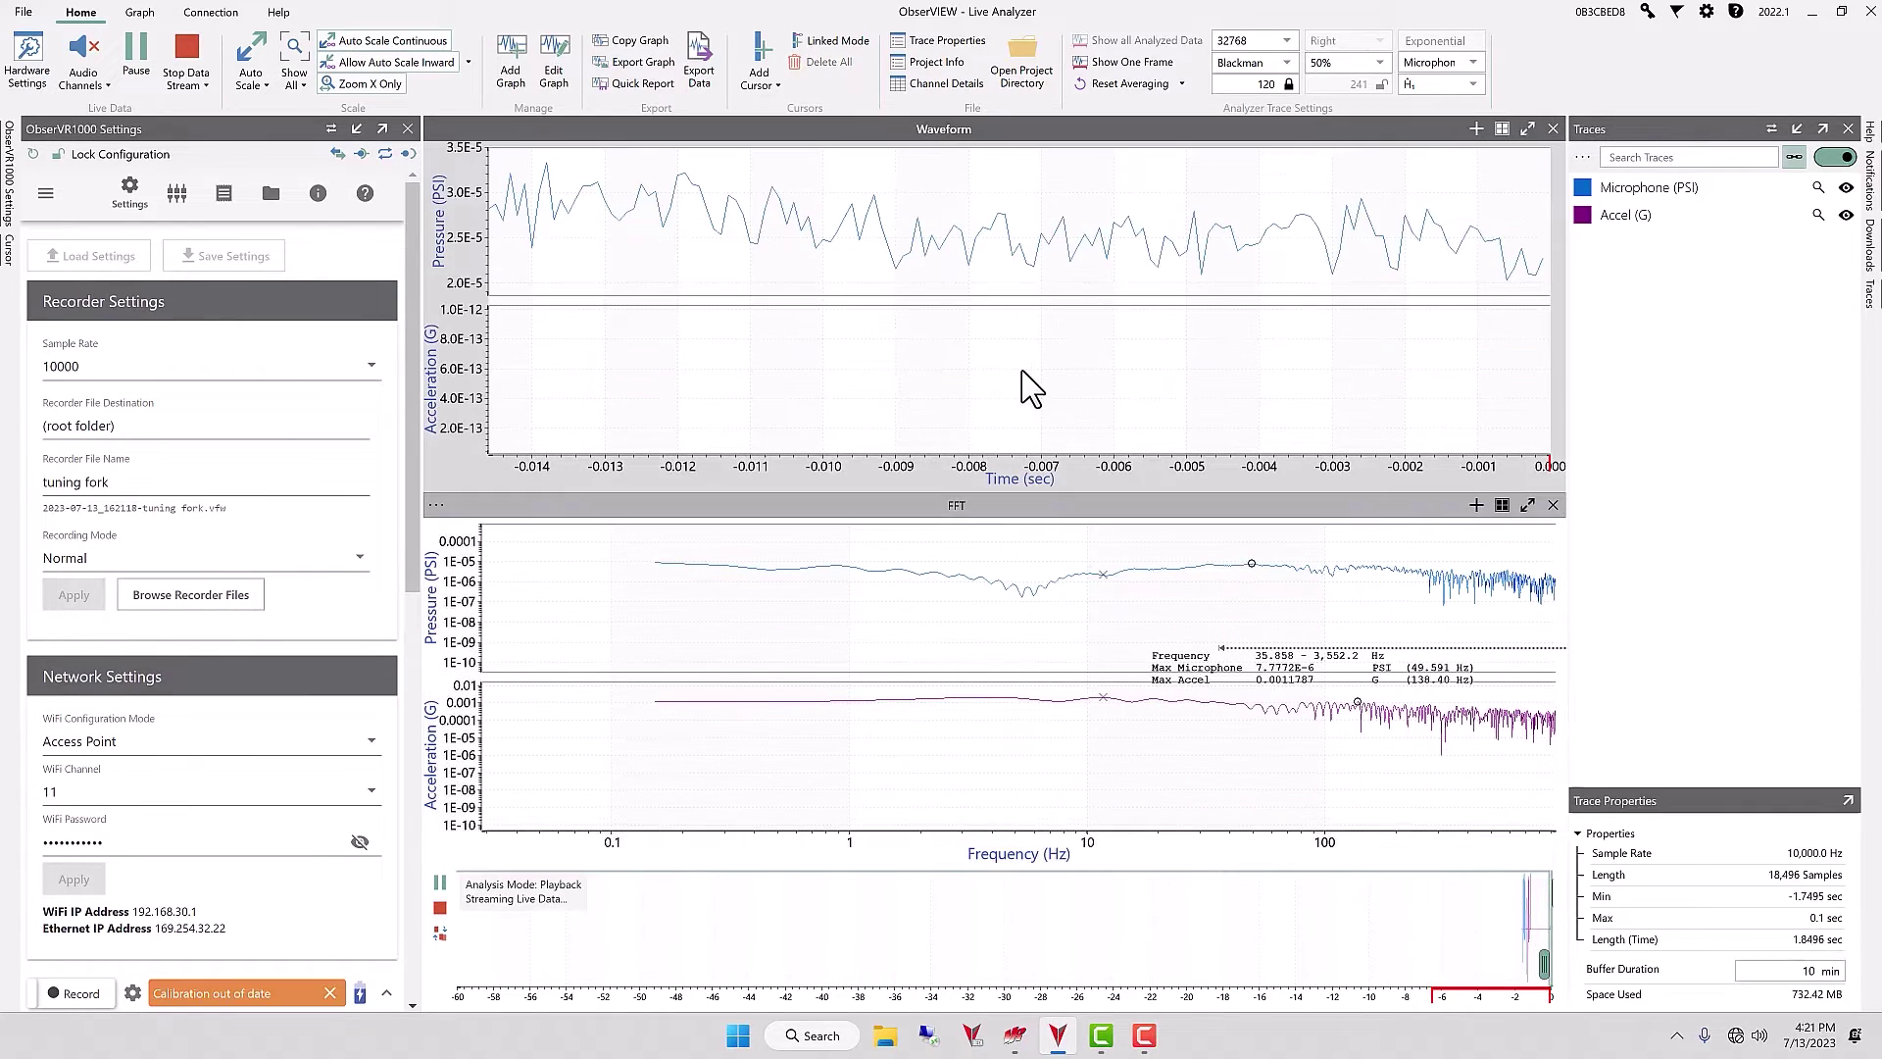
{"action": "left_click", "coordinate": [1098, 608]}
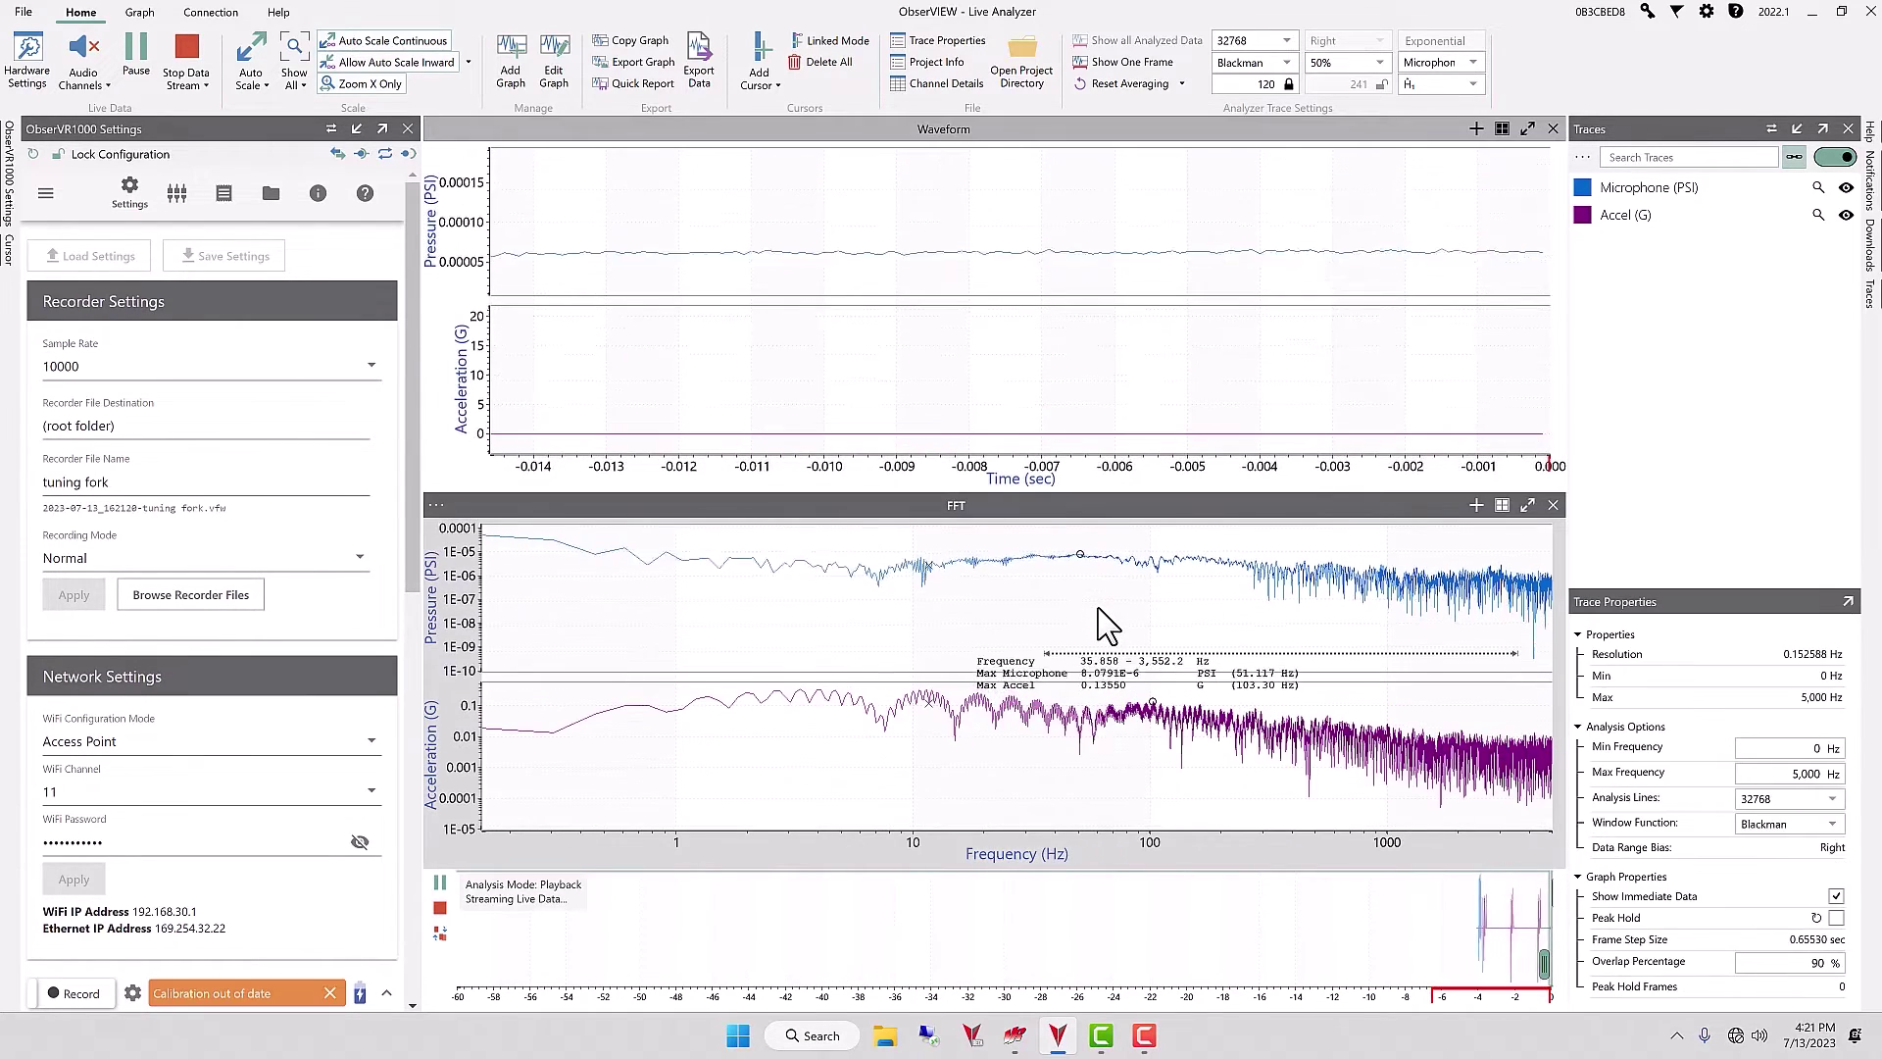